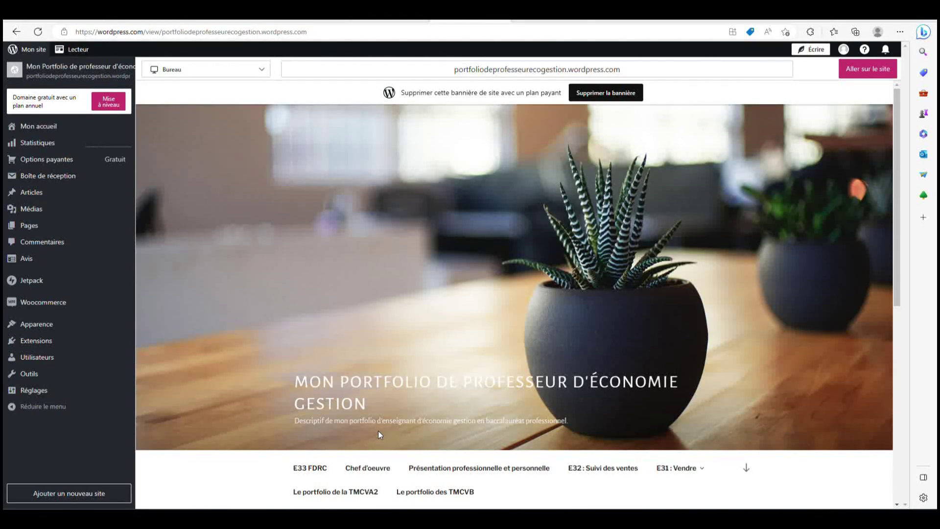
- View the site's Chef d'oeuvre page, and open that page for editing from the list of all pages
scroll(329, 451, down, 1)
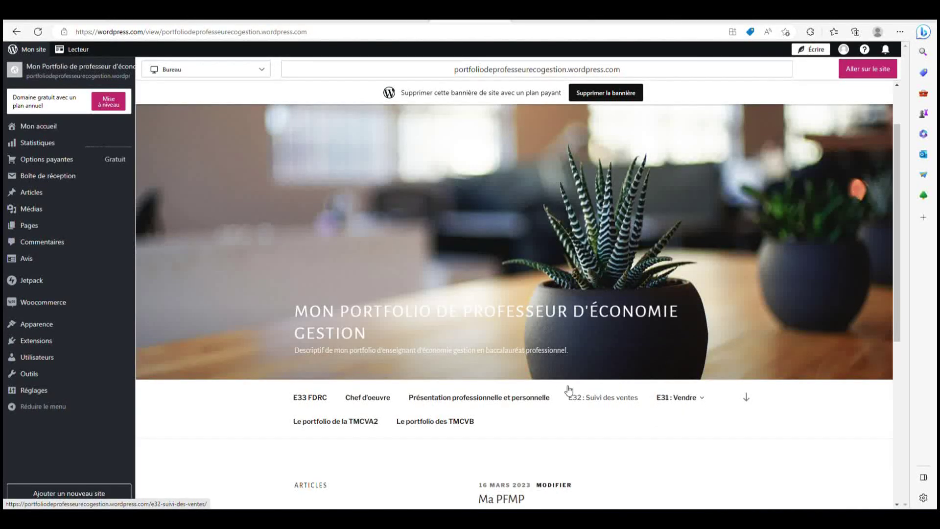
click(368, 398)
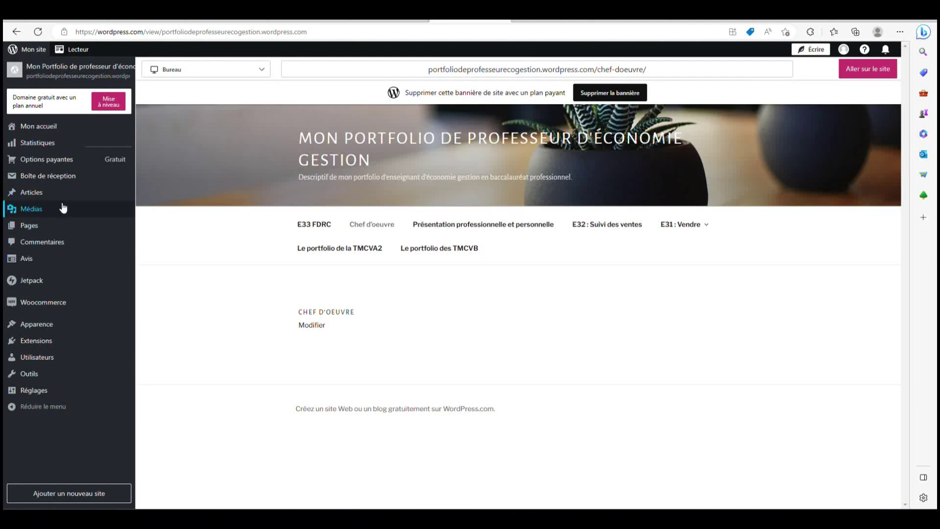
mouse_move(96, 200)
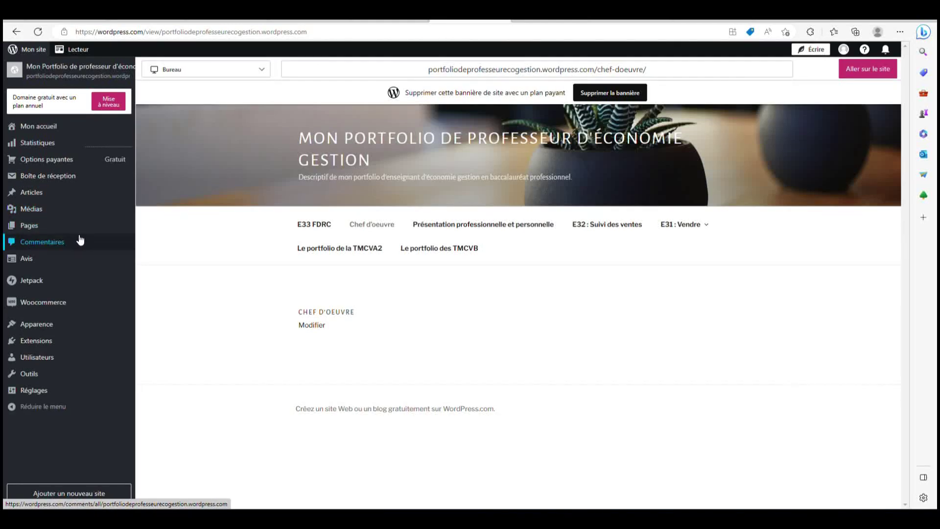
mouse_move(84, 224)
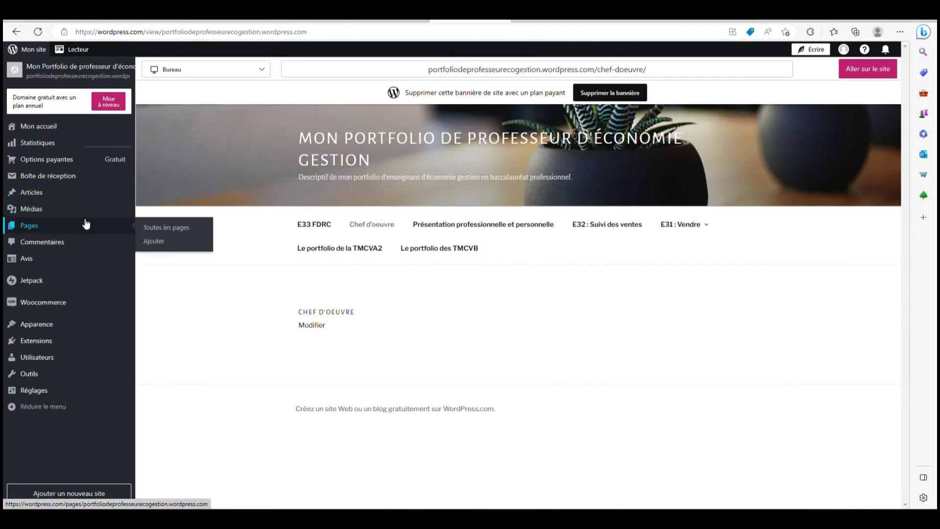
click(186, 231)
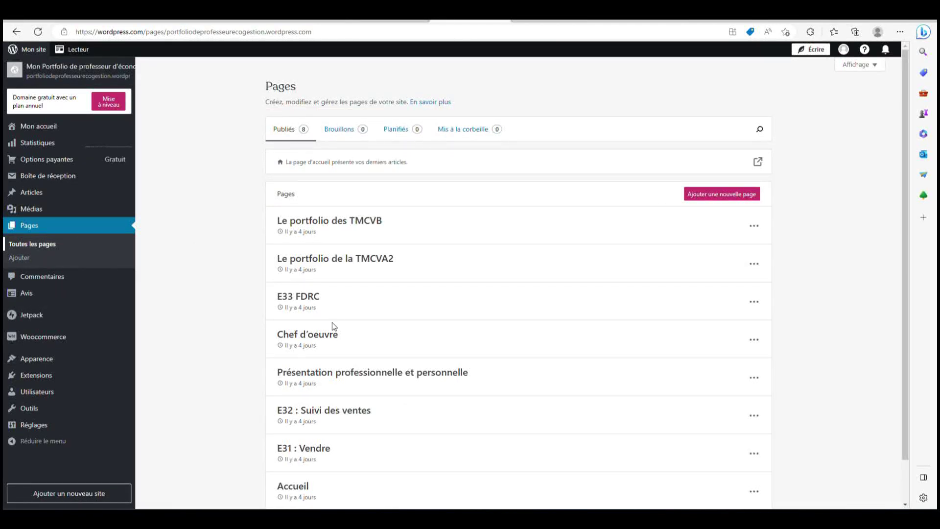
click(328, 338)
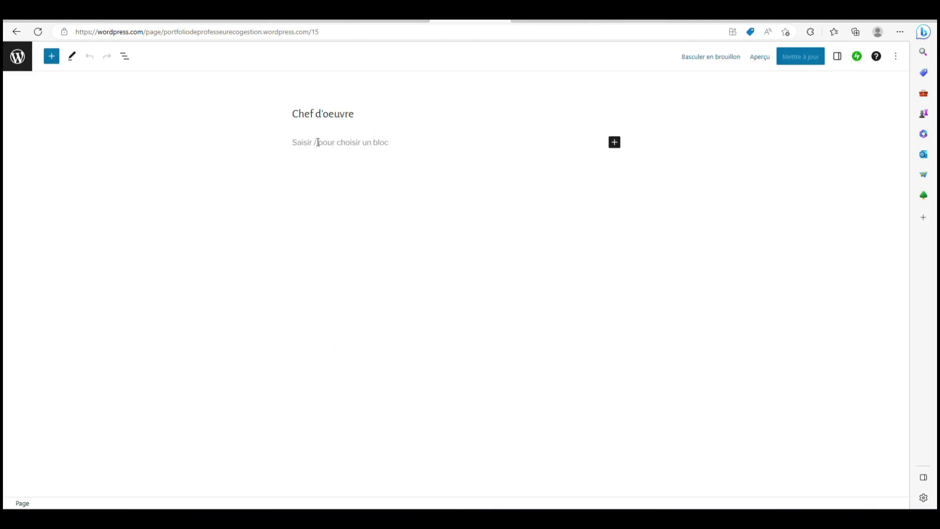
- Add a heading block under the page title with the text "Business Plan After Shop"
click(51, 56)
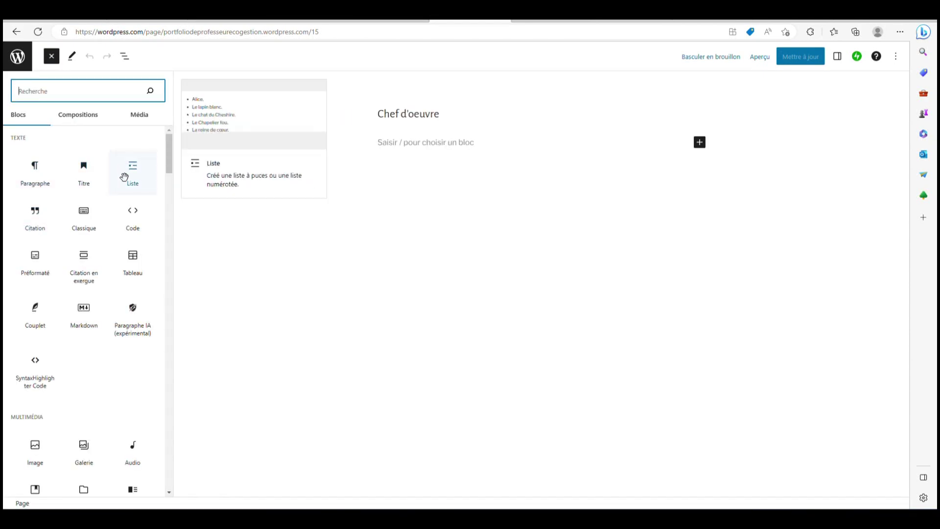
click(79, 168)
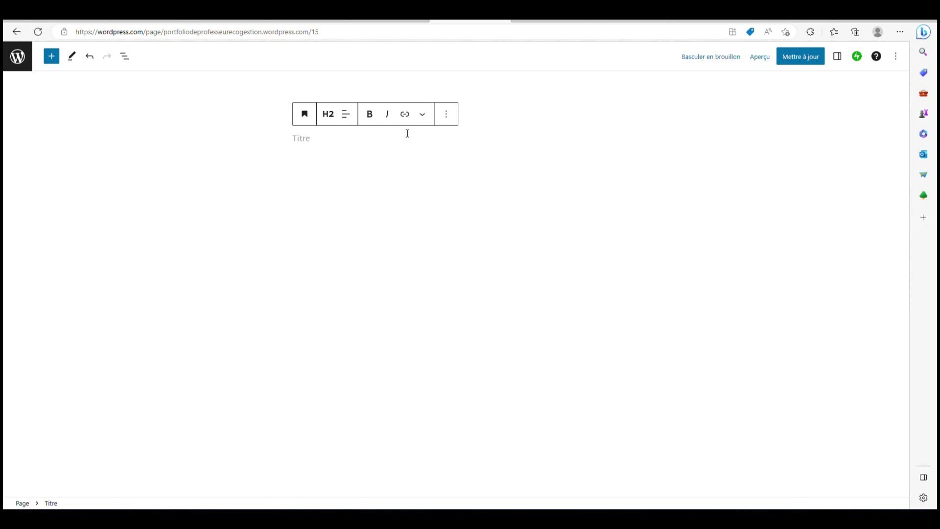
text(Business Plan After Shop)
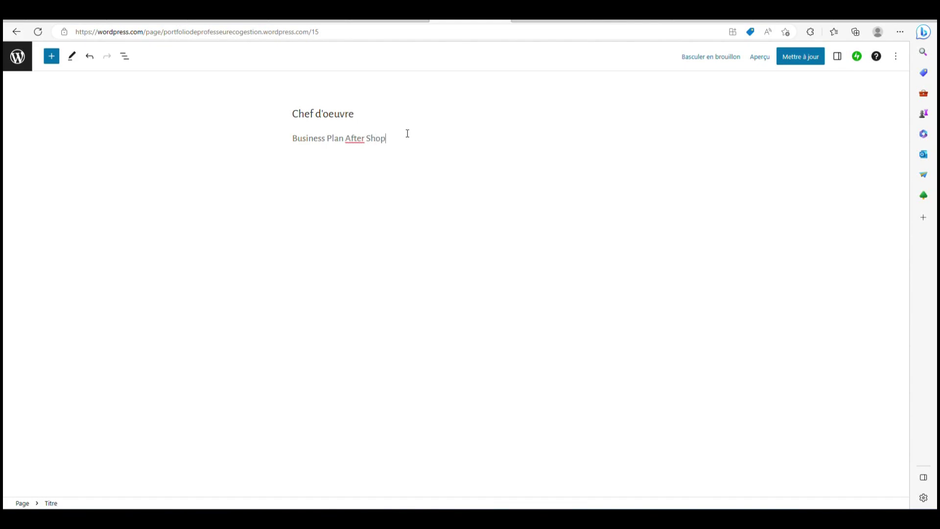
- Insert a file block below the heading, upload BP_After Shop'-PropulsebyCA-11_12_2022 into it, and look through the embedded PDF
click(535, 197)
click(613, 166)
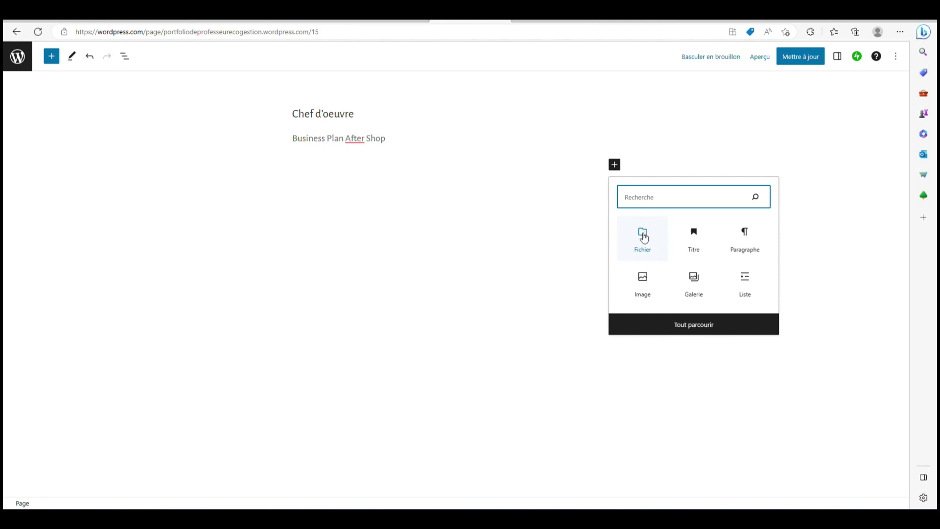
click(642, 232)
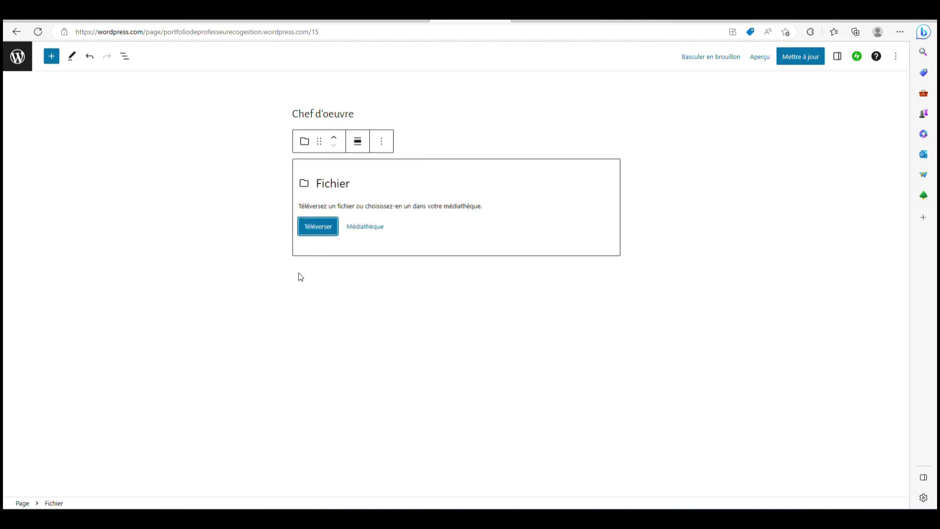
click(318, 229)
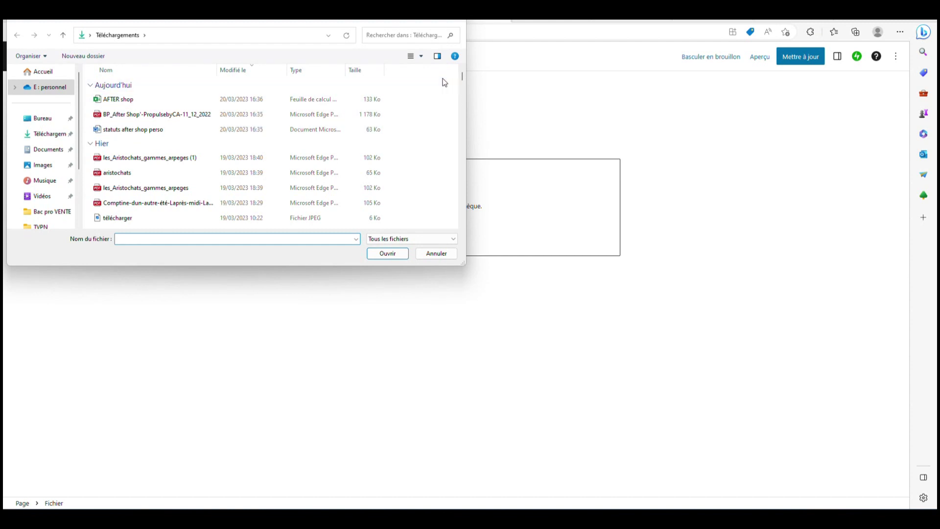
double_click(120, 115)
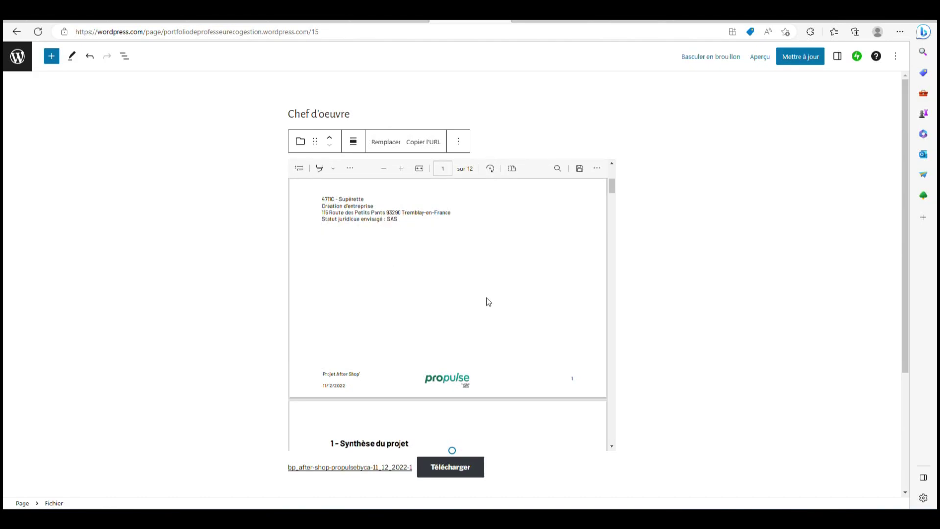
scroll(488, 301, up, 3)
scroll(513, 309, down, 15)
scroll(512, 309, down, 5)
scroll(749, 300, down, 1)
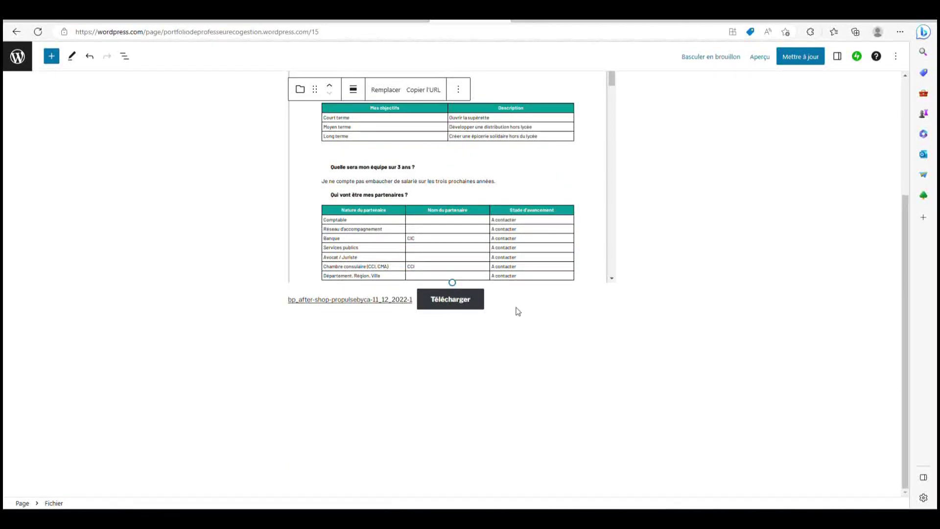
scroll(693, 270, up, 3)
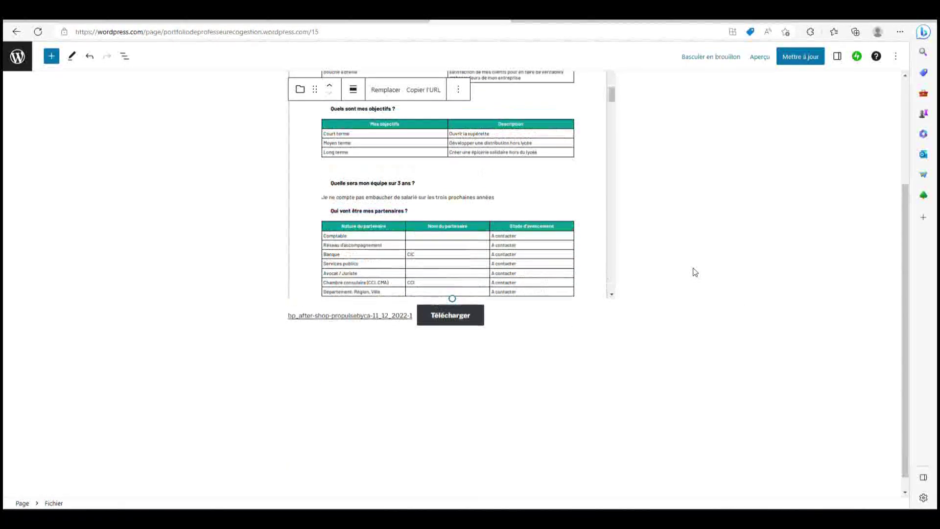
click(696, 273)
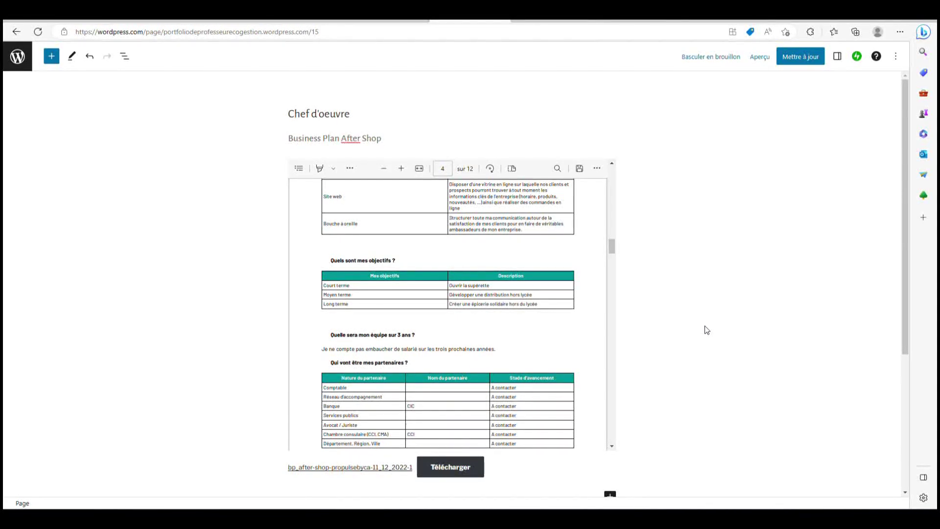
- Try adding the AFTER shop spreadsheet in a second file block below the business plan, and remove that block
scroll(706, 330, down, 3)
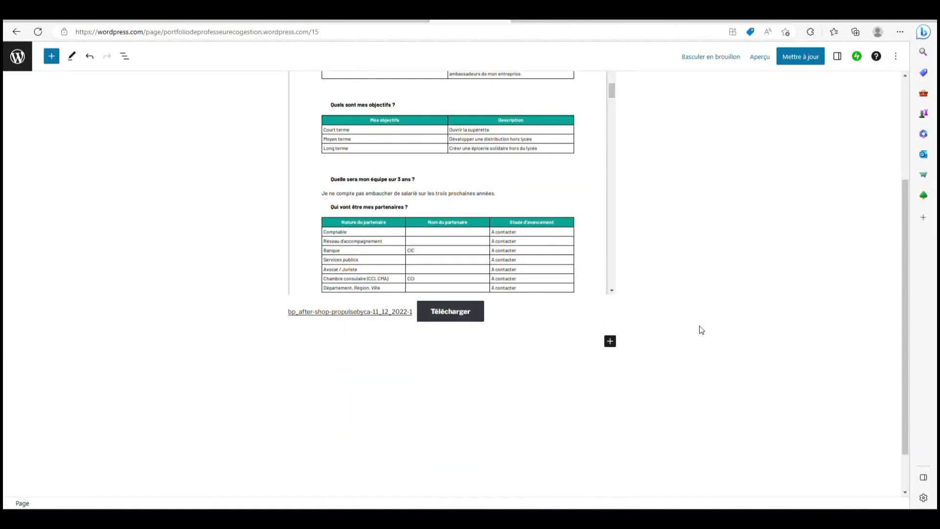
click(610, 342)
click(659, 232)
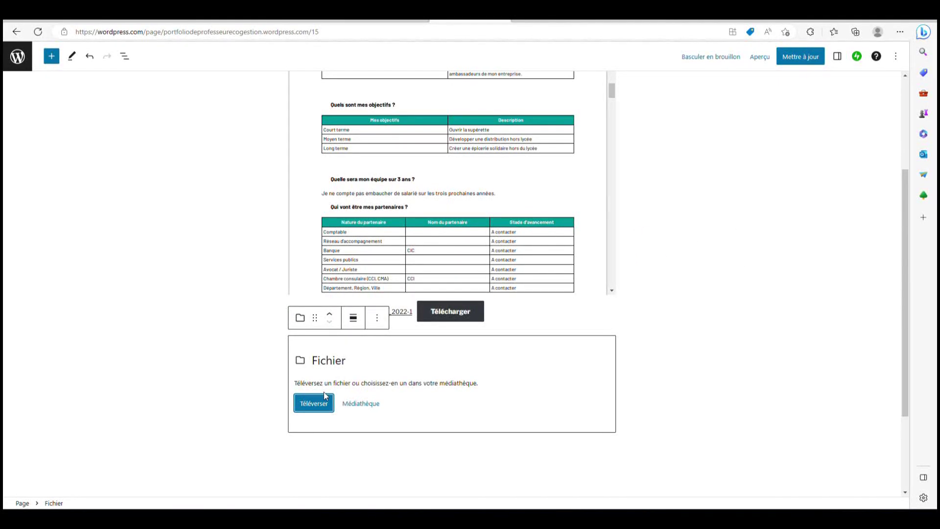
click(314, 407)
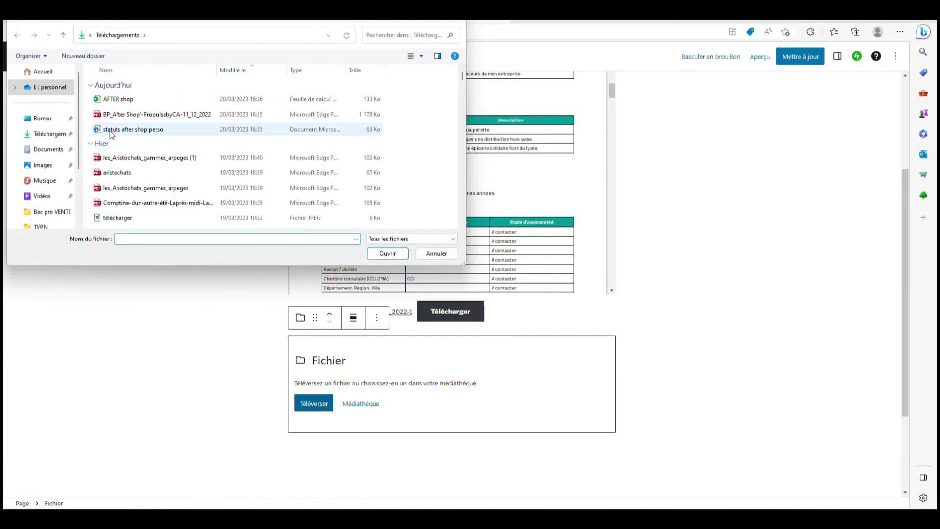
double_click(109, 99)
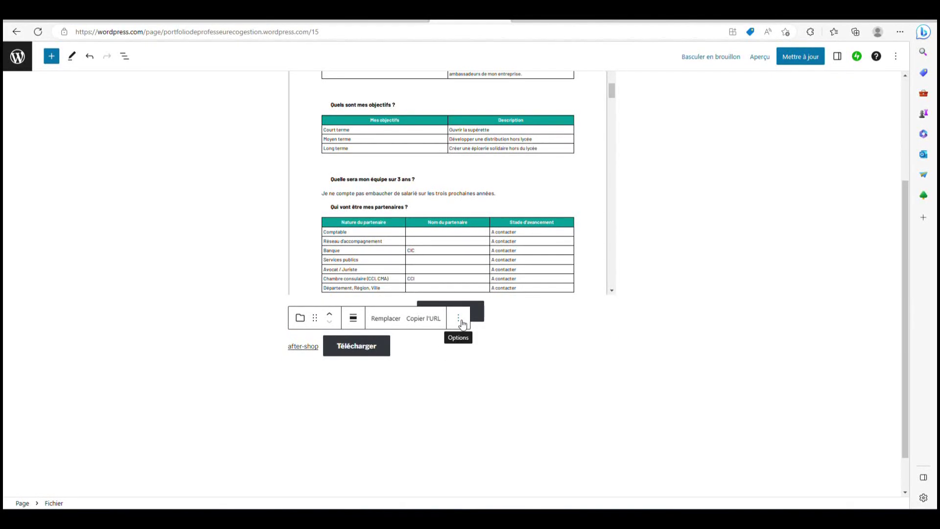
click(459, 320)
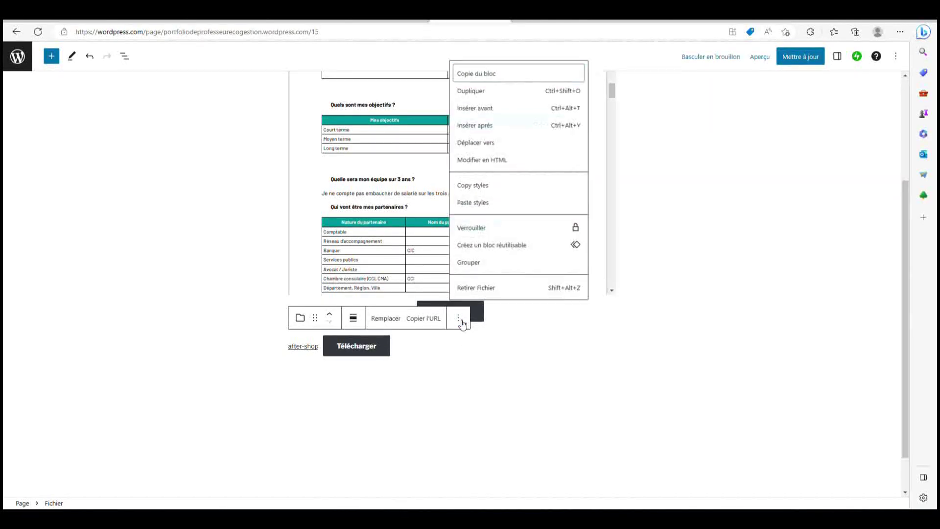
click(487, 289)
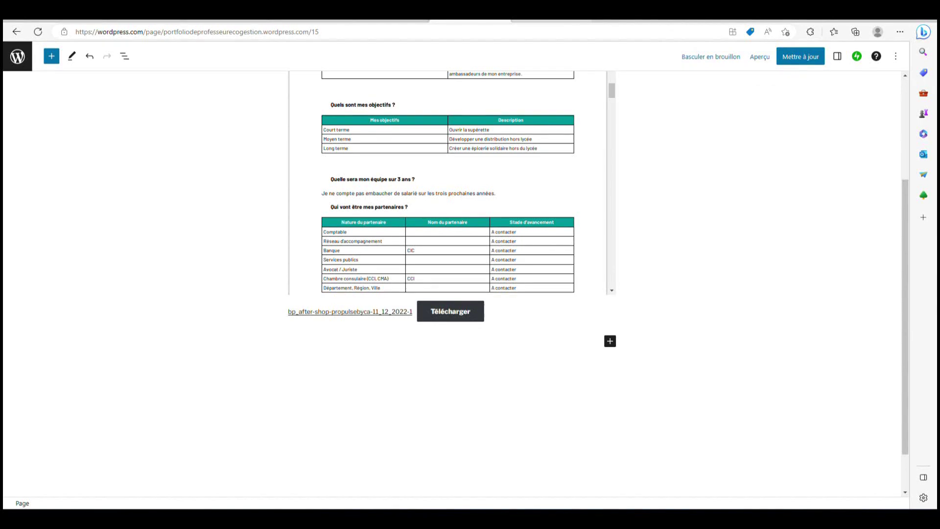
- Switch to the BP AFTER SHOP spreadsheet in Google Sheets and view the "mon plan de financement" sheet from its first row
click(632, 21)
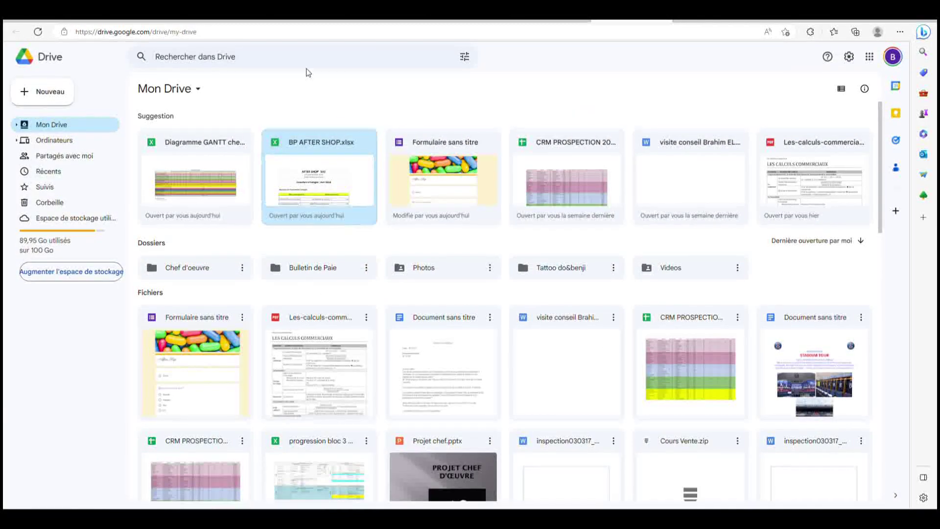
click(712, 22)
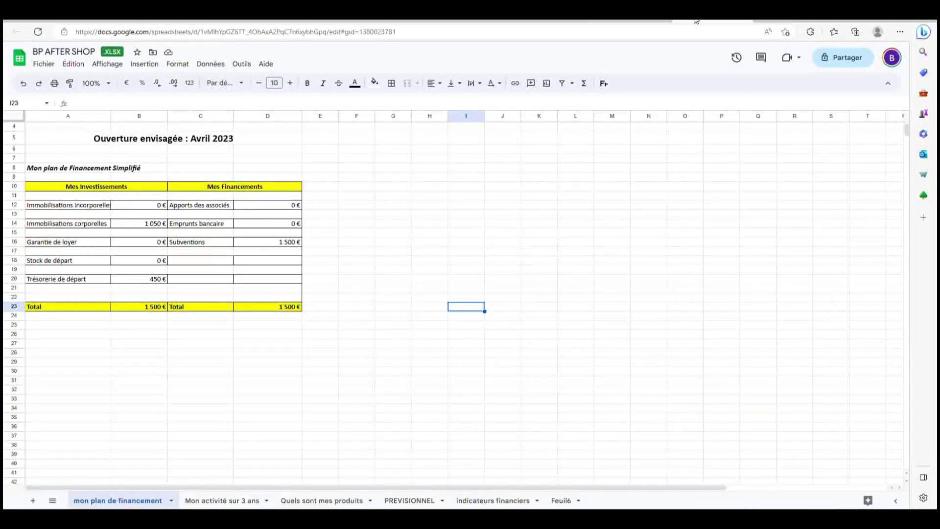
scroll(184, 179, down, 1)
scroll(184, 177, up, 1)
scroll(185, 179, up, 1)
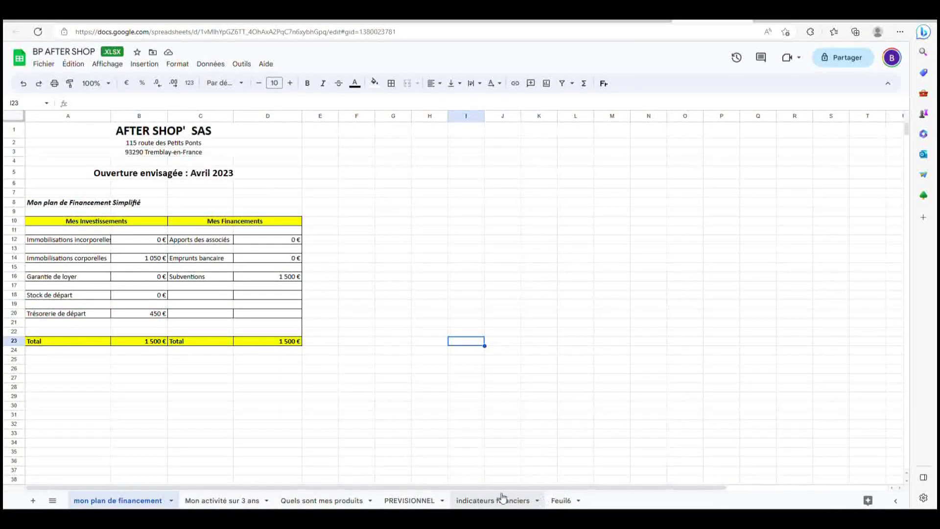
click(38, 69)
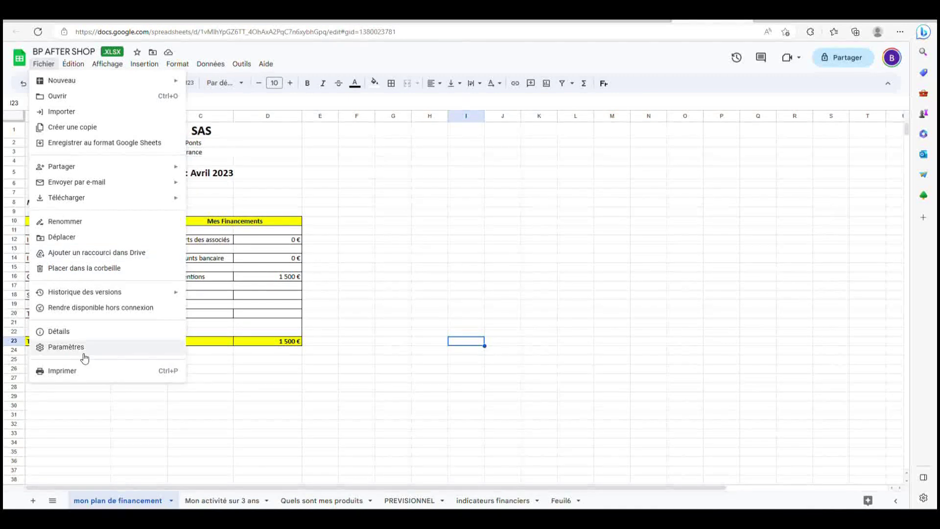
click(87, 376)
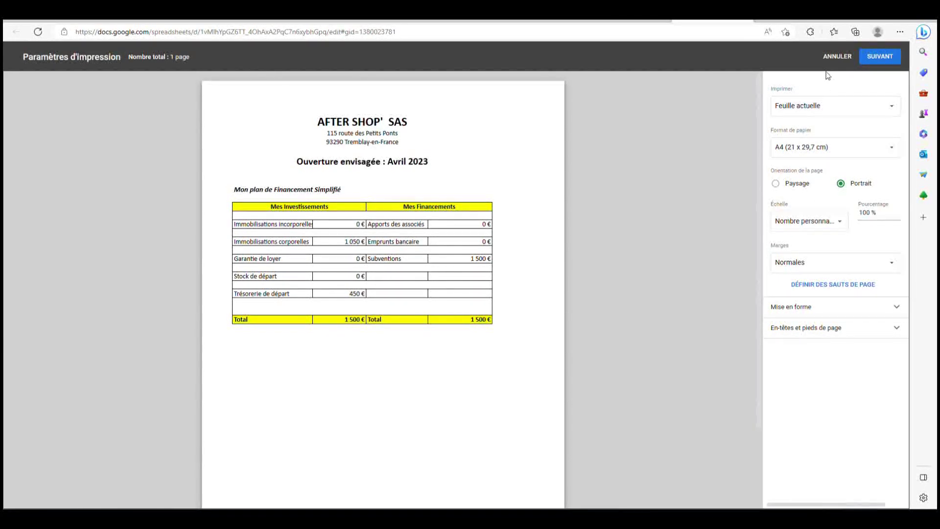
click(835, 57)
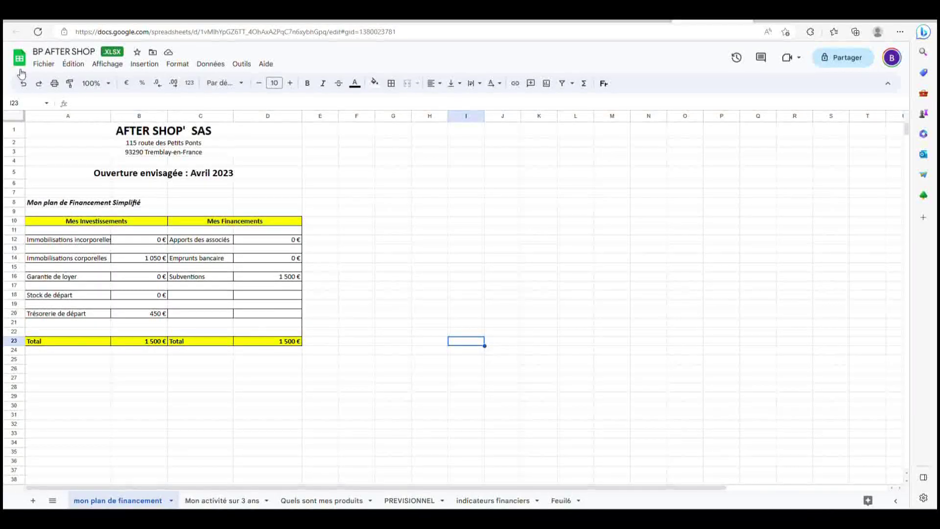
- Download the current sheet "mon plan de financement" as a PDF, in A4 portrait format at 100 % scale
click(40, 69)
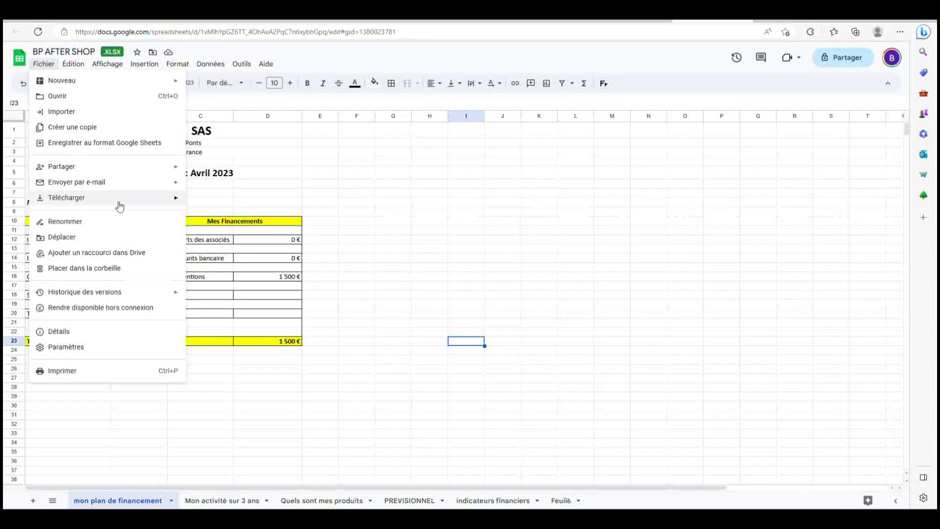
mouse_move(117, 199)
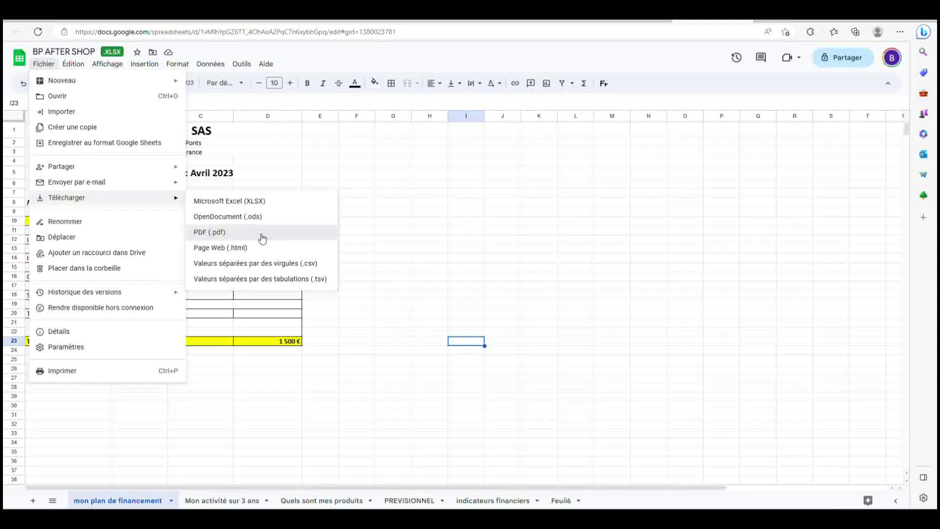
click(261, 234)
scroll(475, 349, down, 2)
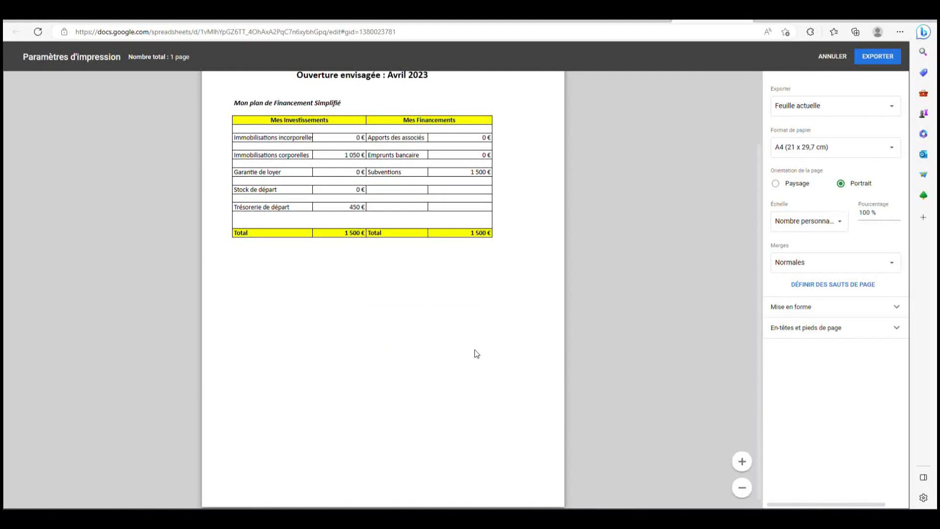
scroll(482, 349, up, 2)
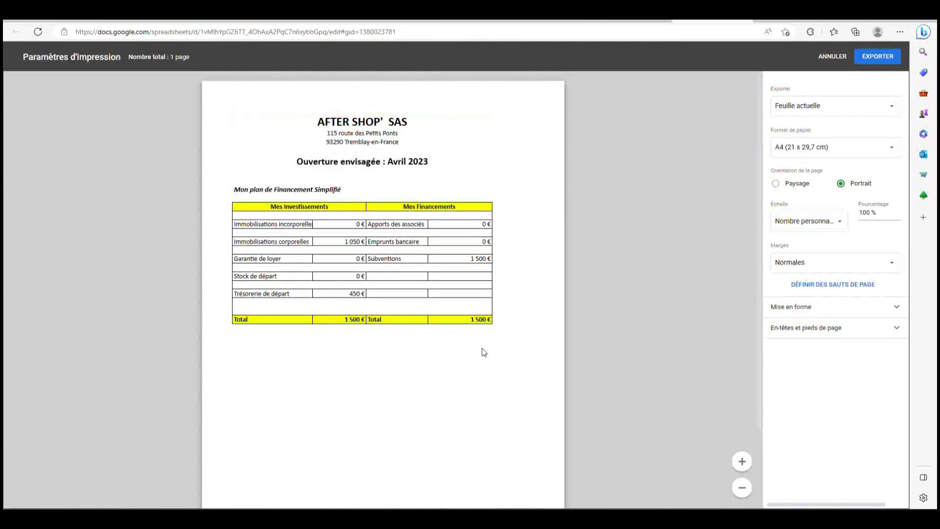
click(873, 57)
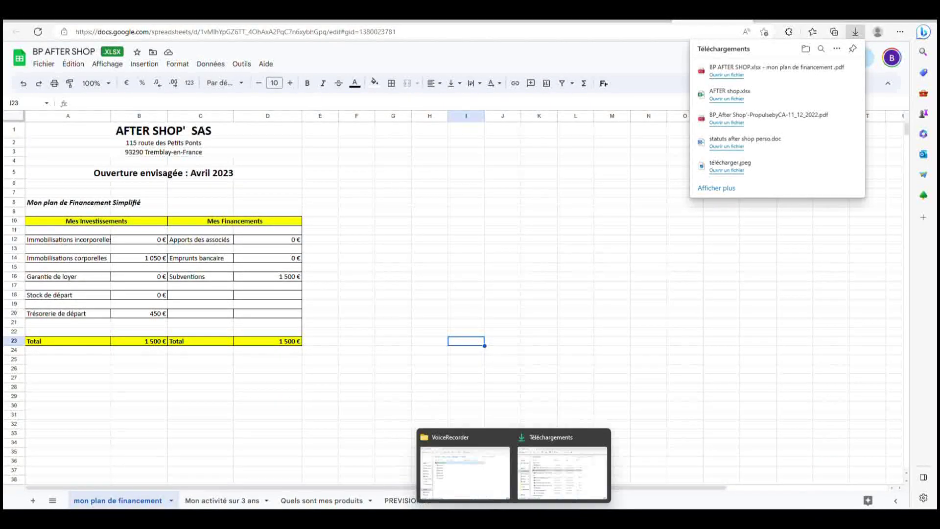
- Open the "Mon activité sur 3 ans" sheet, and switch back to the Chef d'oeuvre page in the WordPress editor
click(238, 497)
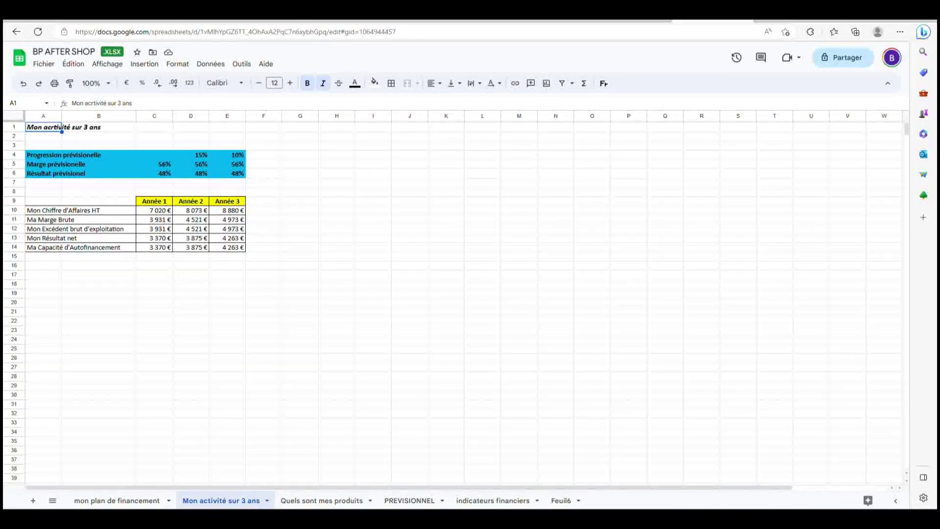
click(389, 14)
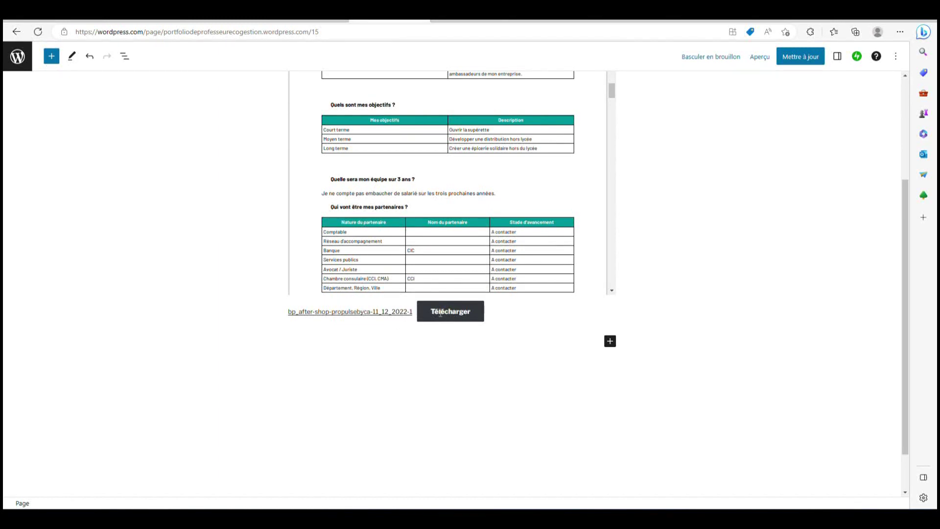
- Insert two empty file blocks at the end of the page, below the business plan file
scroll(183, 222, up, 3)
click(51, 56)
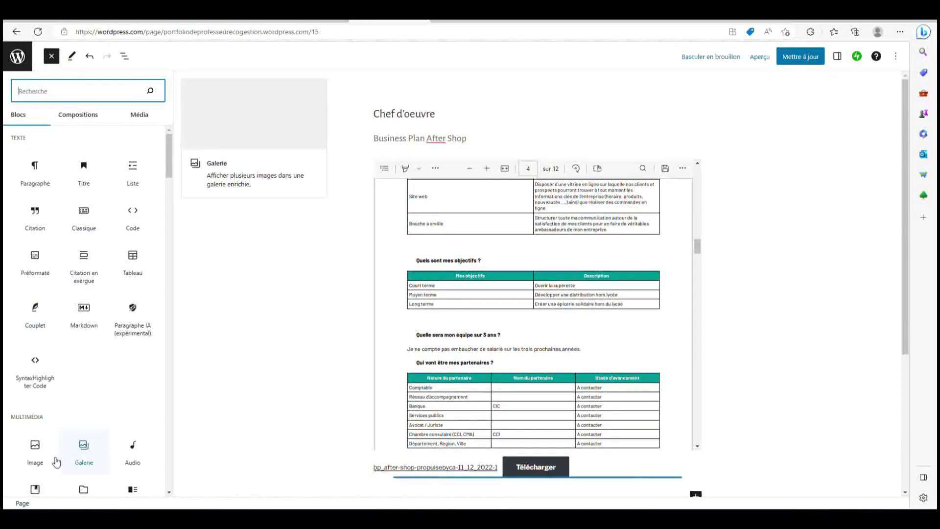
scroll(44, 455, down, 1)
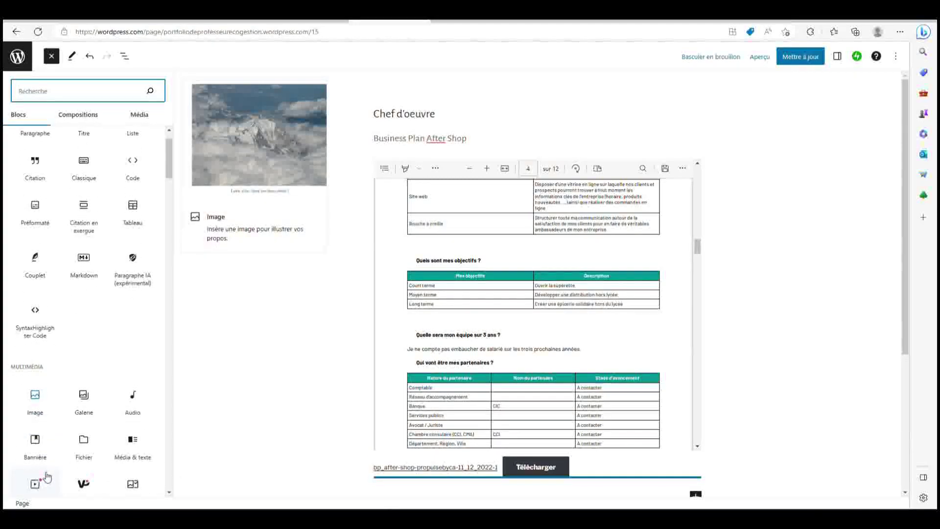
click(83, 442)
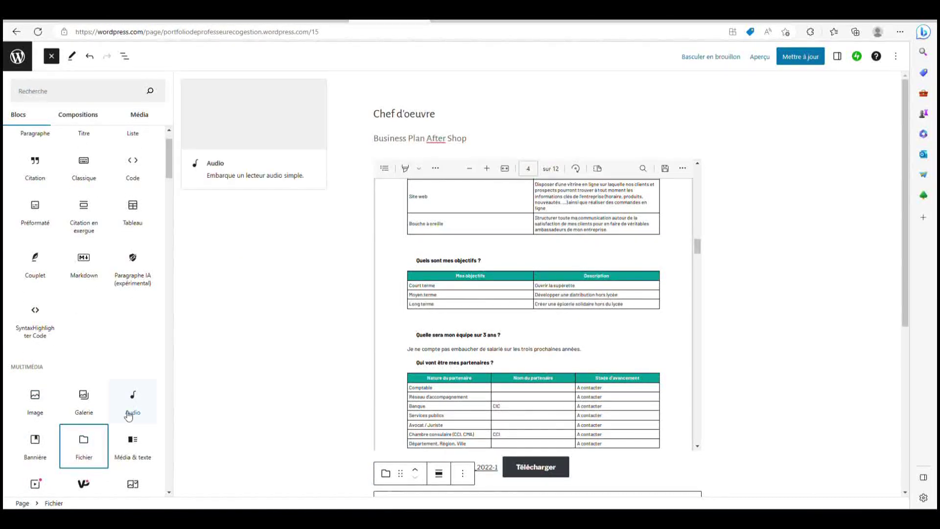
click(90, 439)
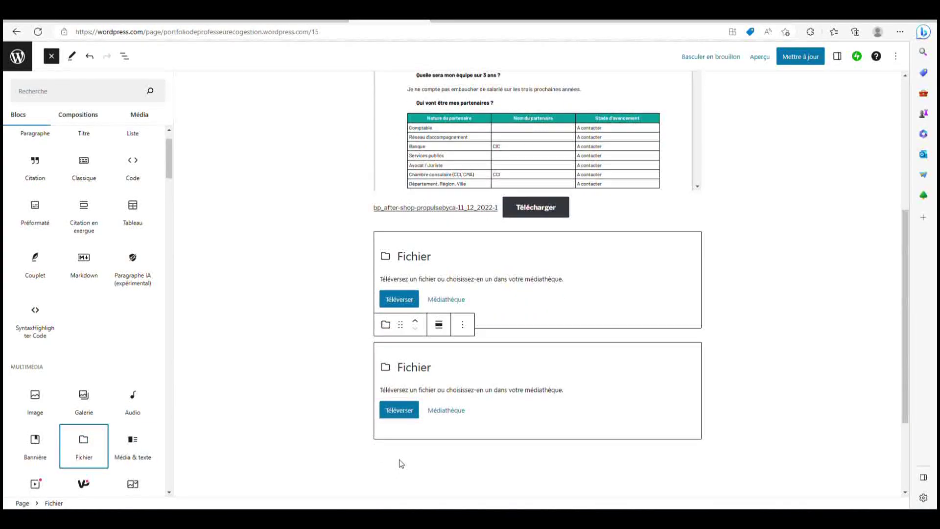
- Upload the PDF "BP AFTER SHOP.xlsx - mon plan de financement" from the Téléchargements folder into the first empty file block
click(401, 300)
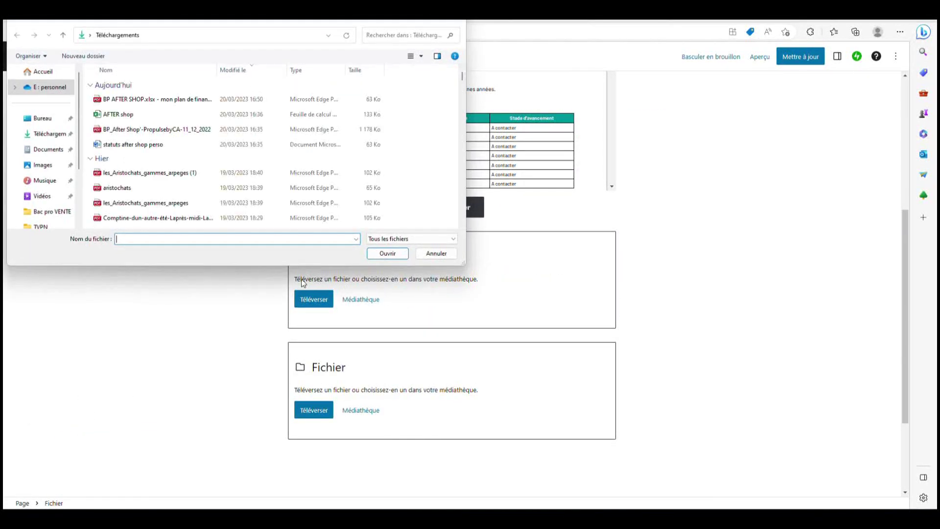
click(46, 134)
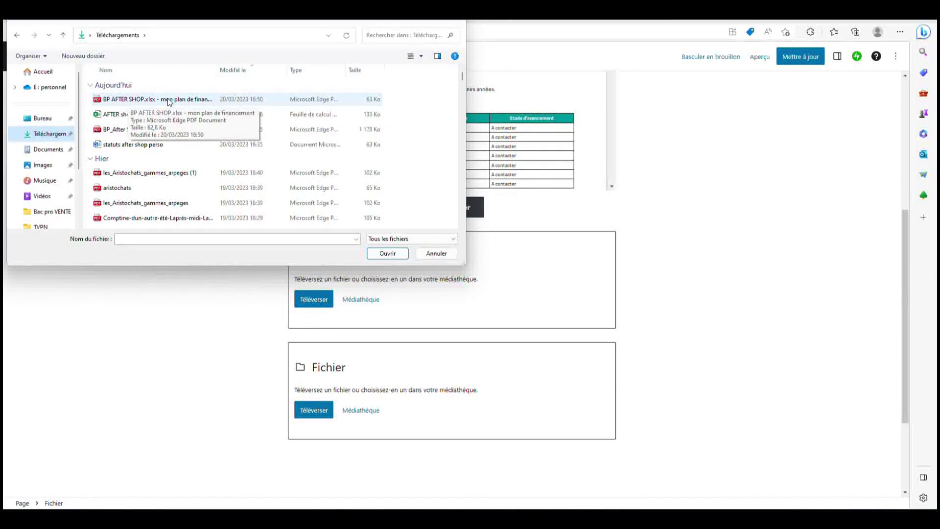
drag(219, 72, 263, 69)
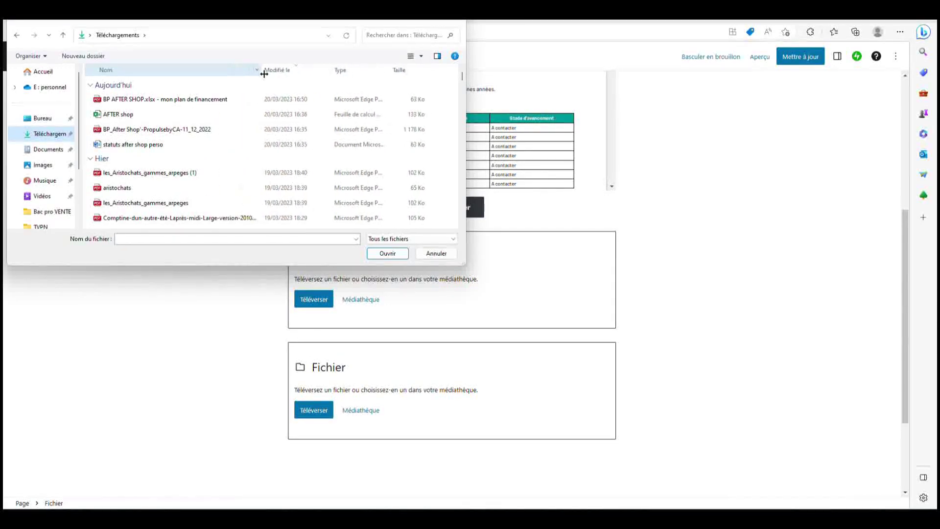
double_click(199, 103)
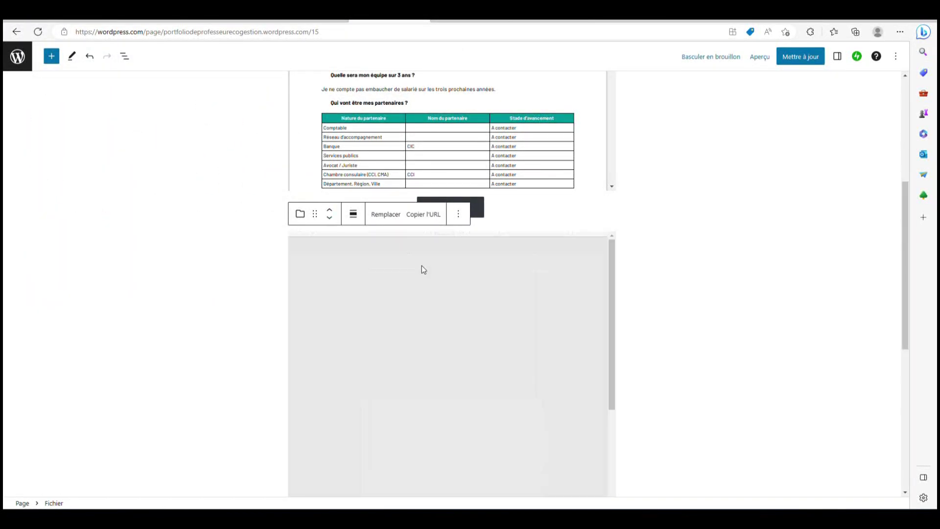
scroll(492, 354, down, 2)
scroll(443, 321, down, 3)
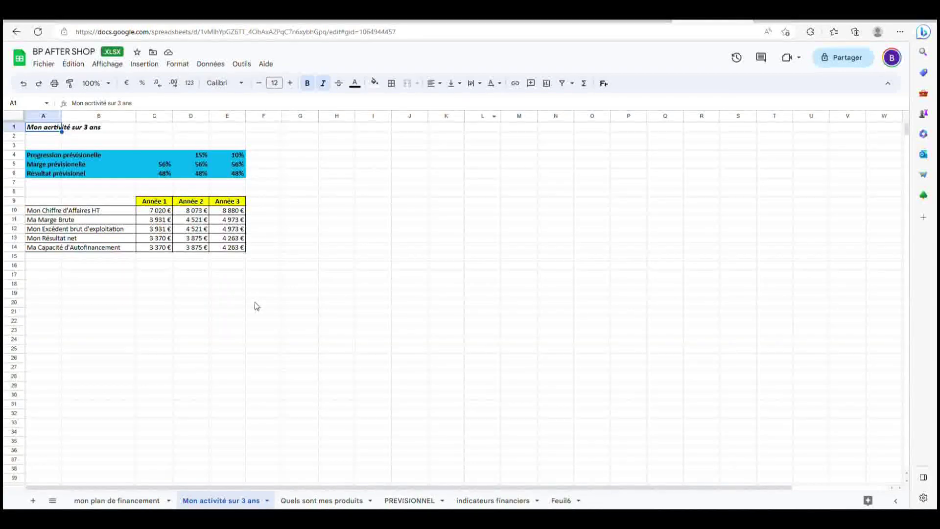
- In the BP AFTER SHOP spreadsheet in Google Sheets, download the "Mon activité sur 3 ans" sheet as a PDF, Letter landscape at 100 %
click(304, 502)
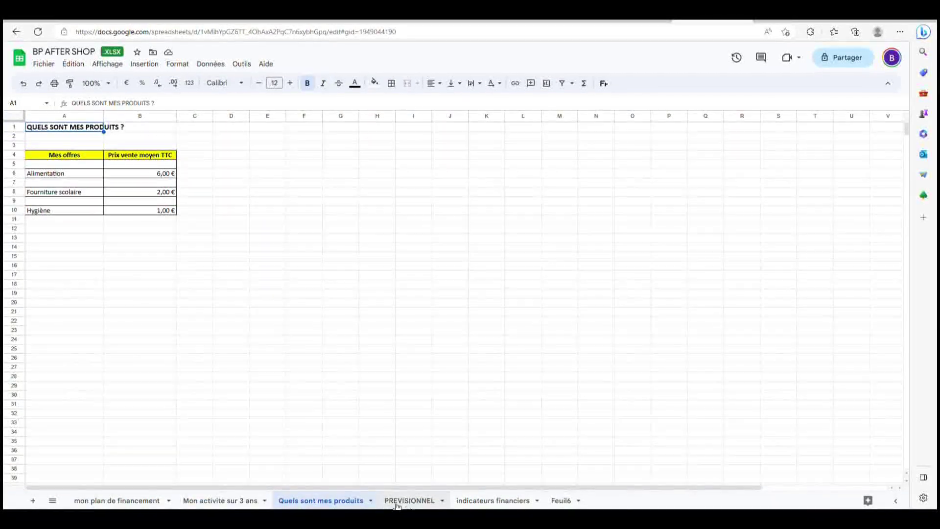
click(410, 501)
click(235, 500)
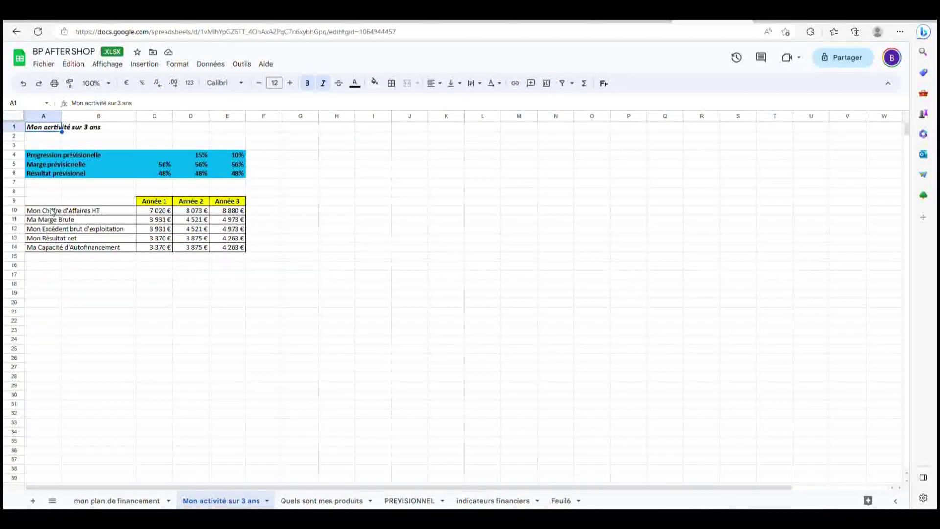
click(44, 64)
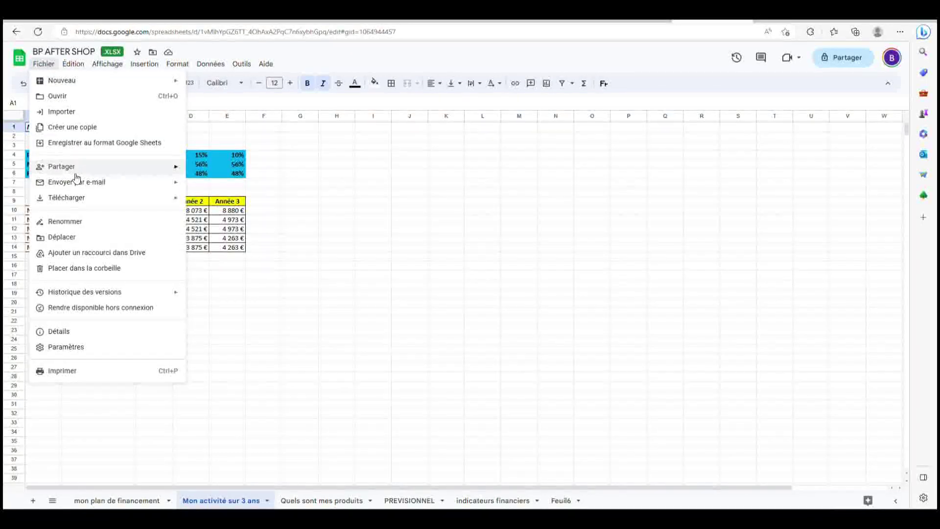
mouse_move(136, 210)
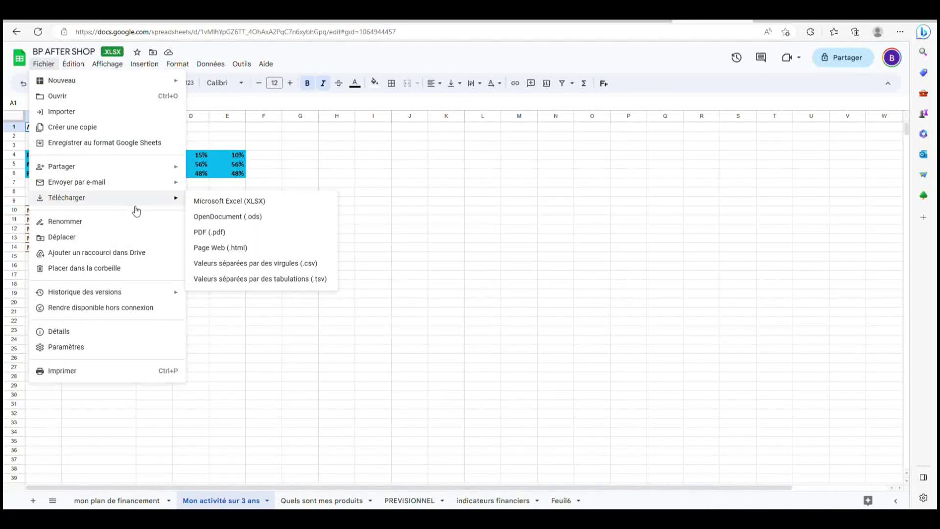
click(261, 237)
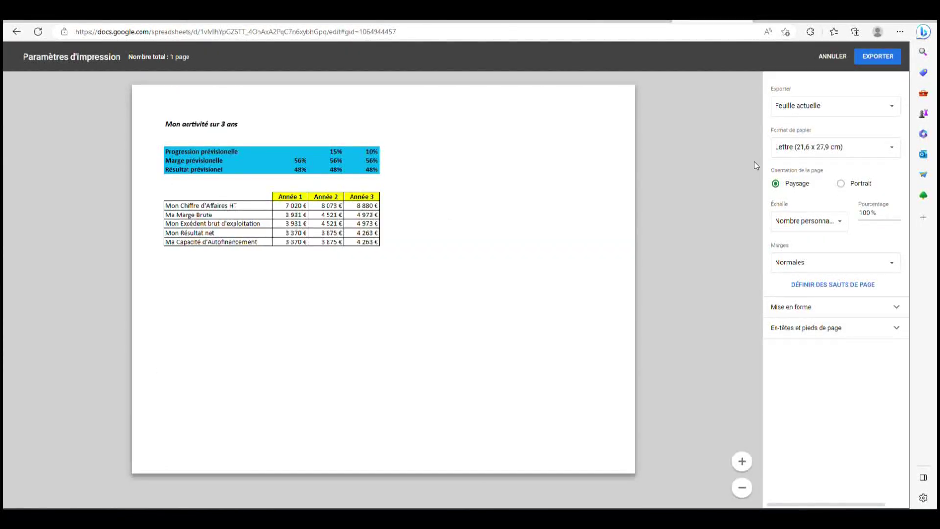
click(874, 57)
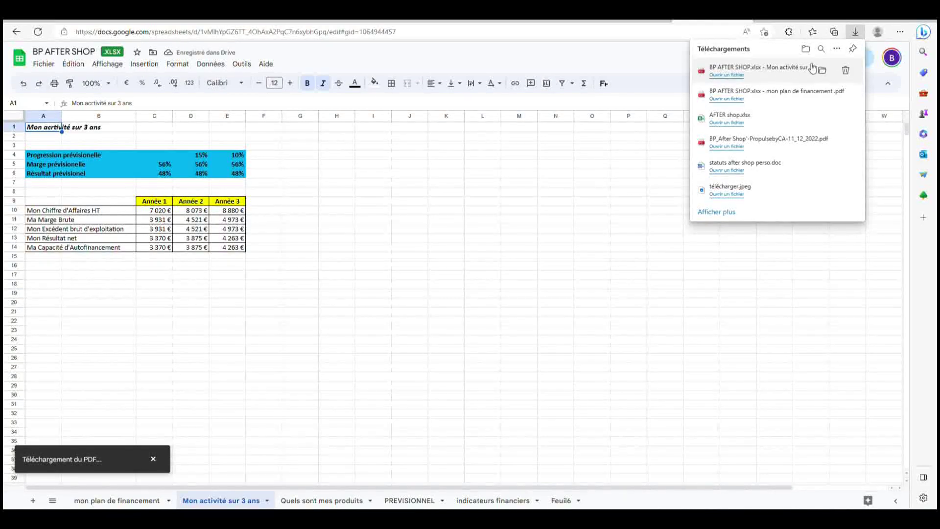
- Return to the WordPress editor and upload "BP AFTER SHOP.xlsx - Mon activité sur 3 ans" into the remaining empty file block
click(573, 213)
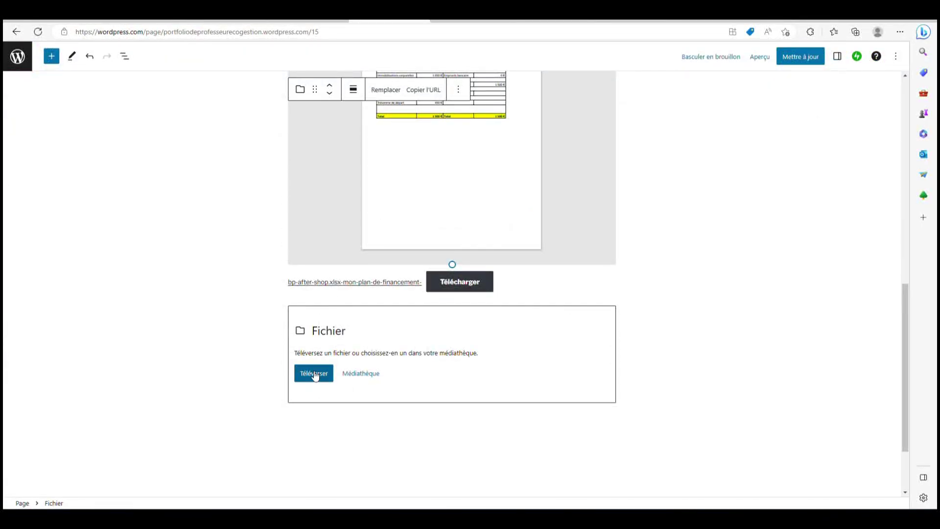
click(316, 375)
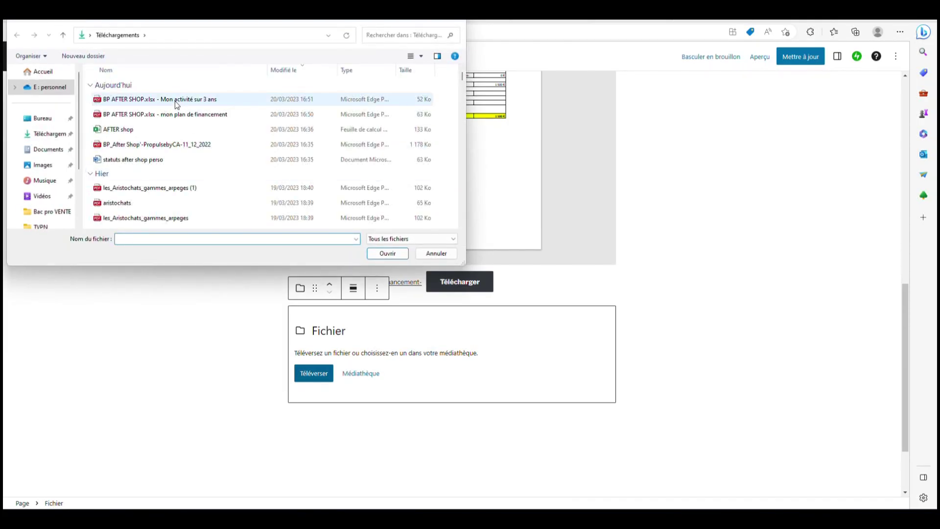
double_click(175, 99)
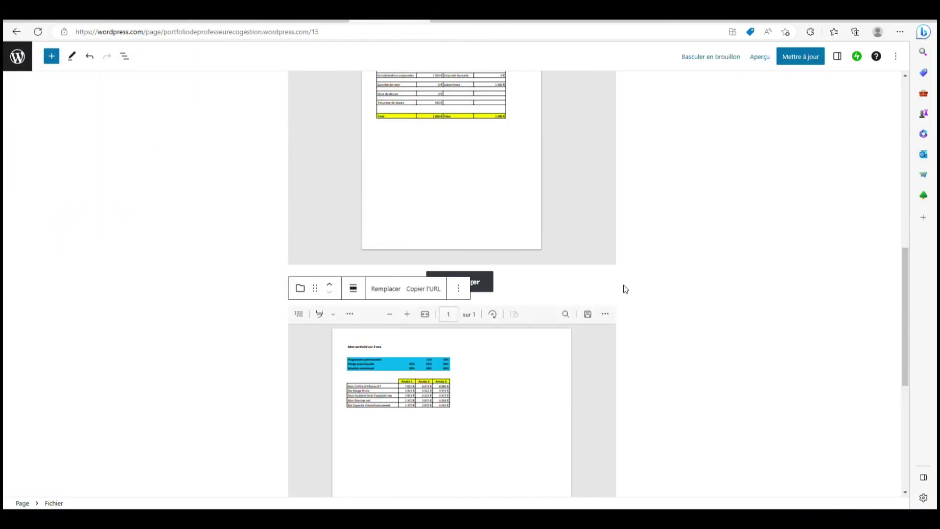
scroll(647, 289, down, 2)
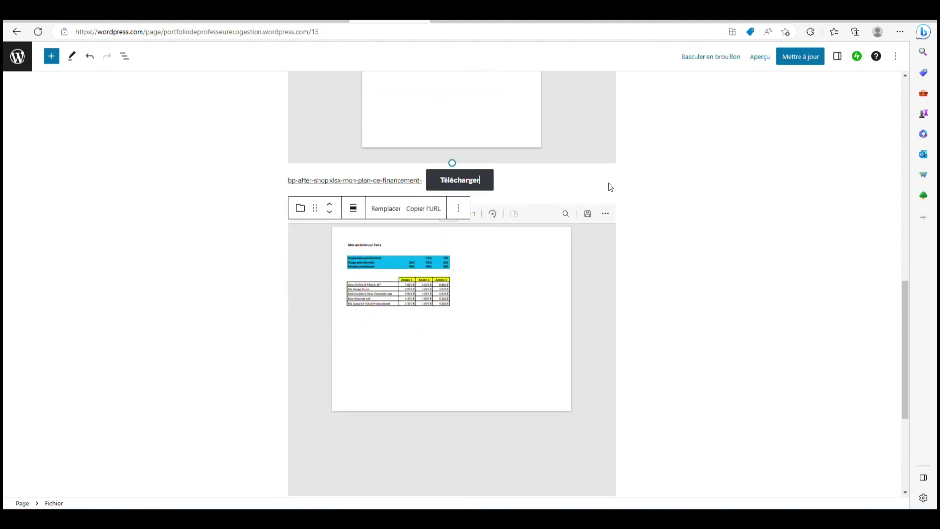
- Insert an empty paragraph block directly after the business plan file block
scroll(606, 141, up, 5)
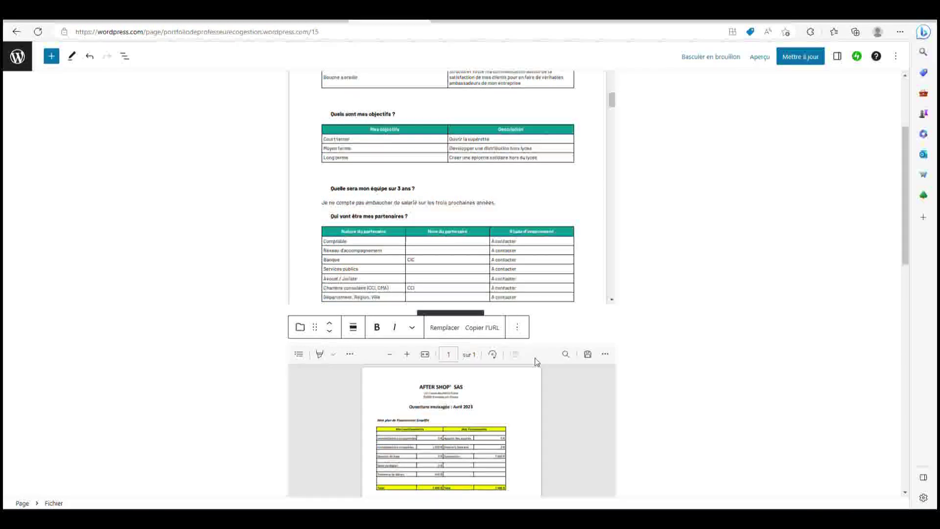
scroll(573, 241, up, 3)
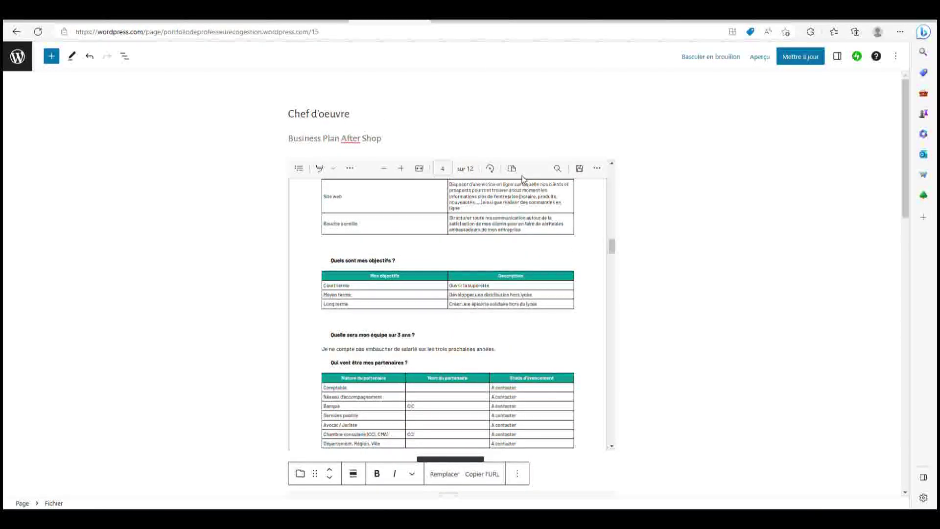
click(516, 141)
click(588, 110)
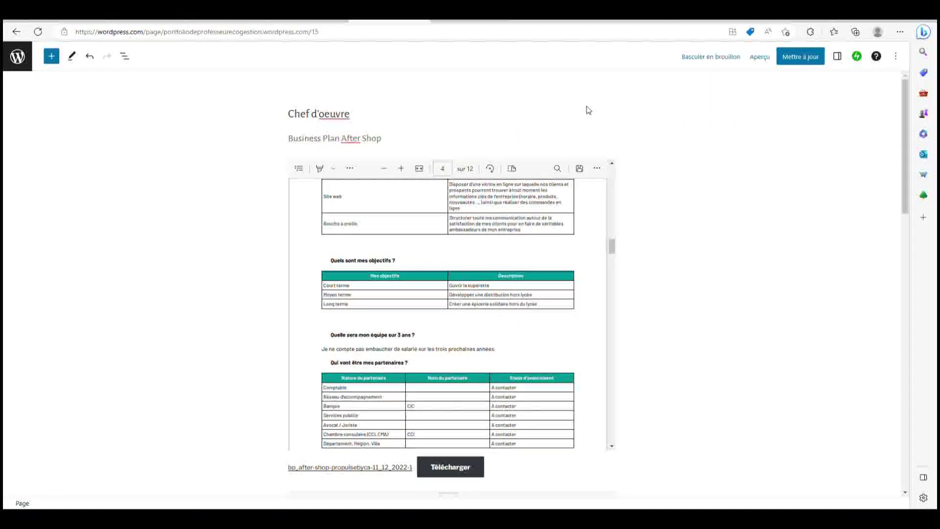
click(614, 141)
click(612, 150)
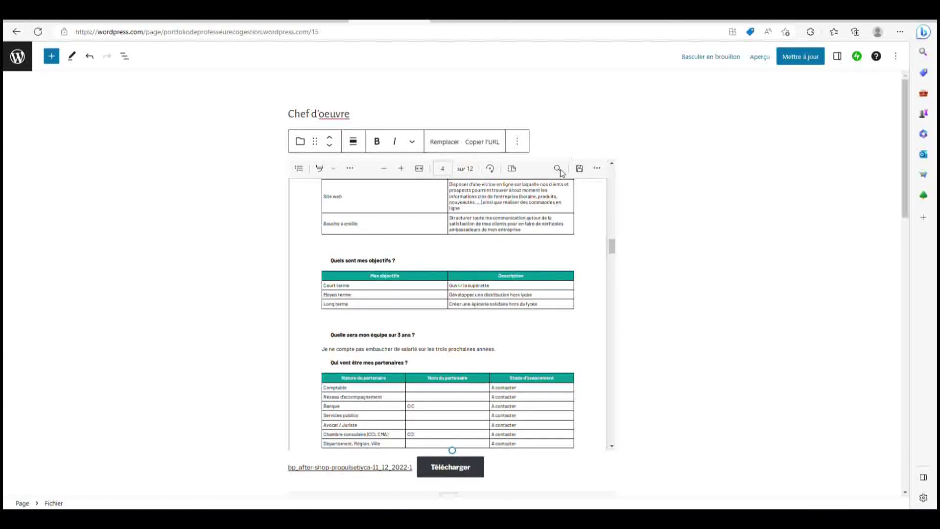
click(517, 142)
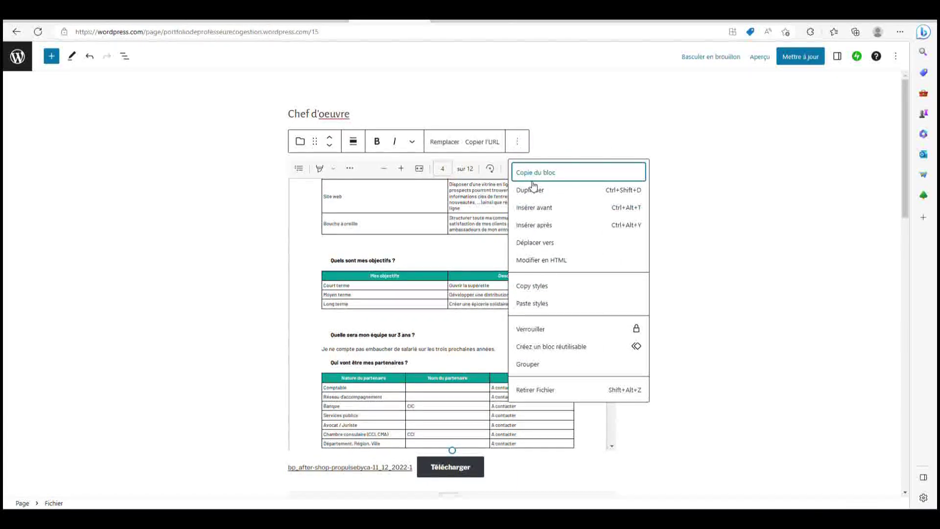
click(551, 225)
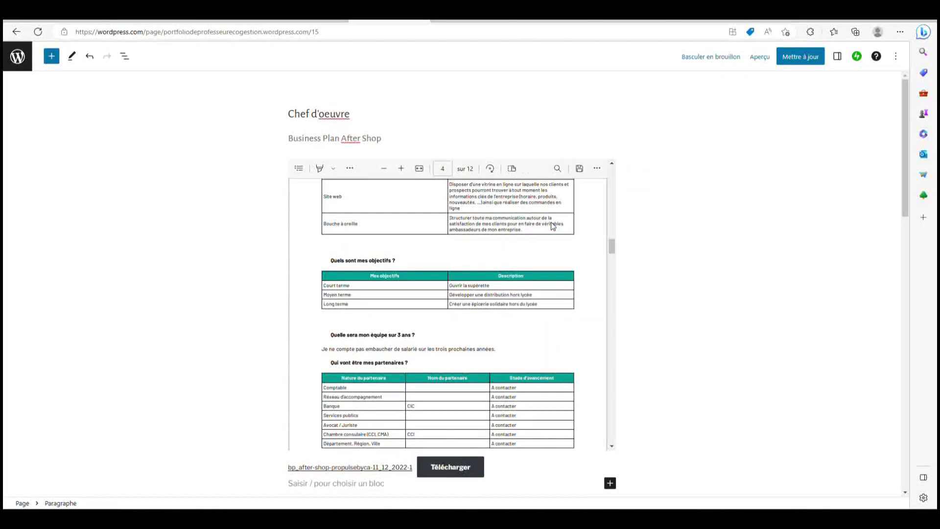
- Try to move the financing plan file block with the "Déplacer vers" option, and leave it without choosing a new place
scroll(590, 294, down, 6)
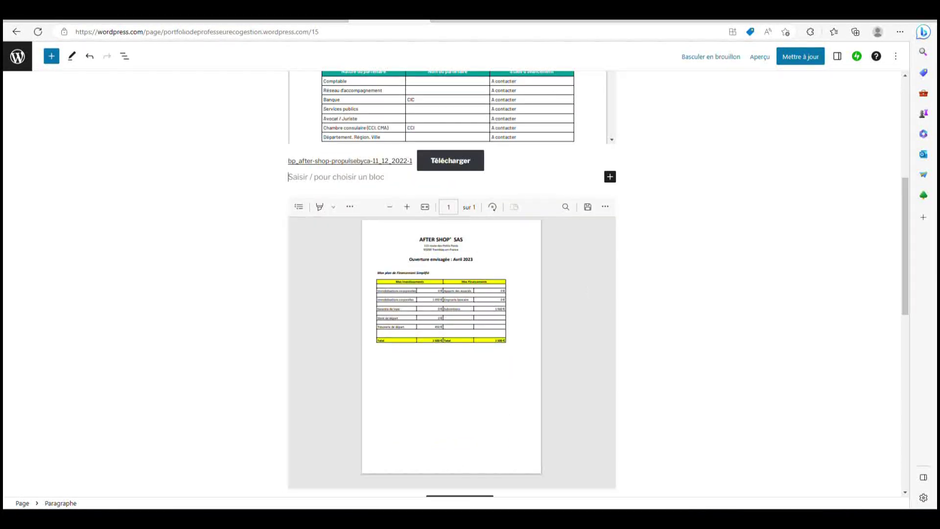
click(574, 285)
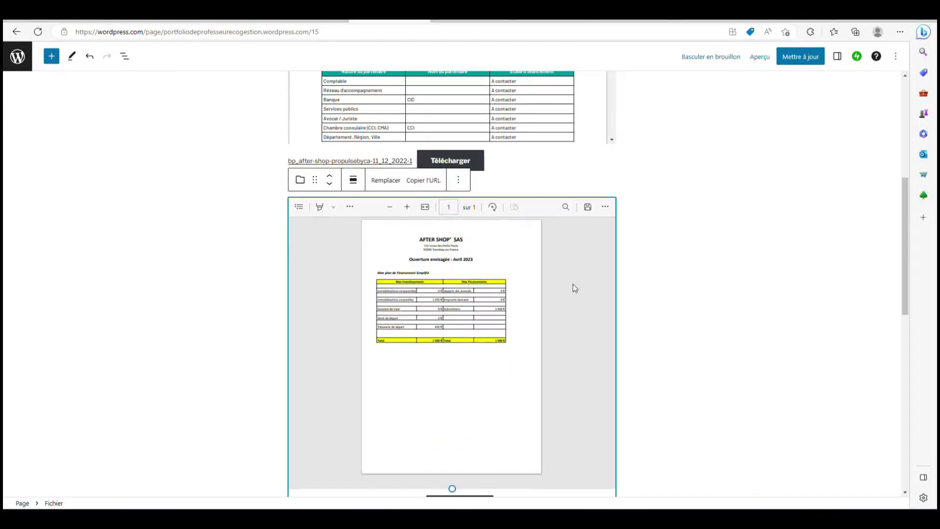
click(458, 180)
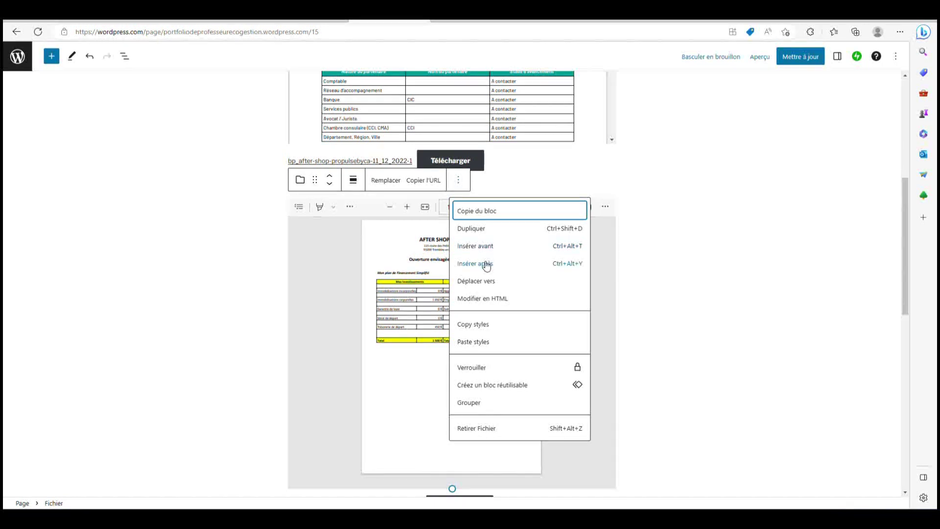
click(499, 284)
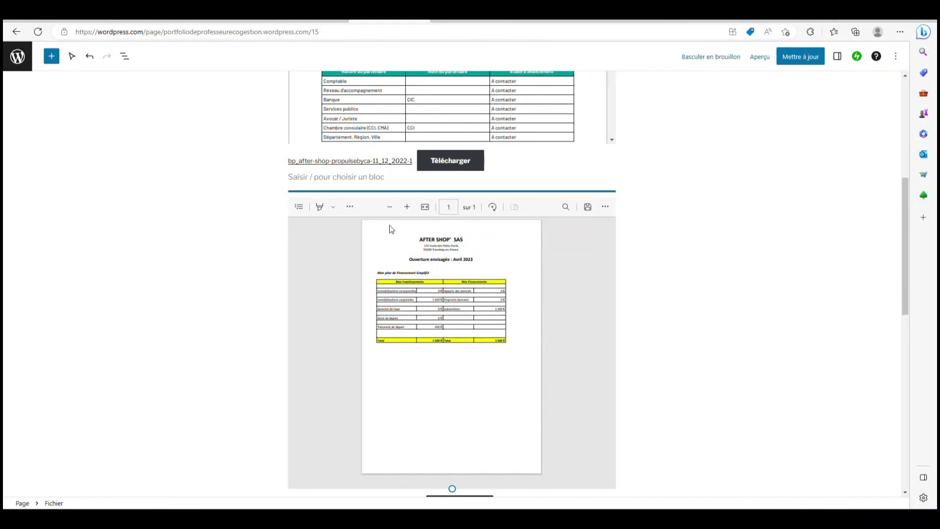
click(669, 175)
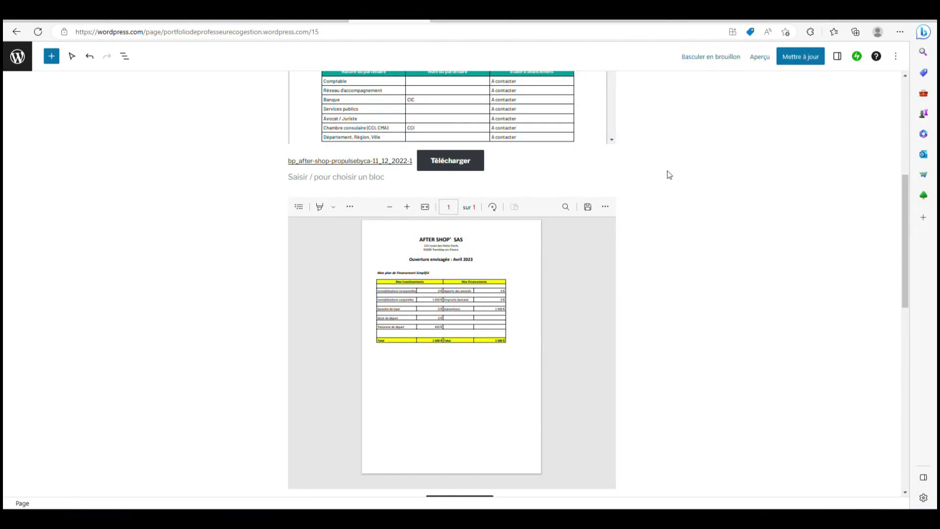
- Update the Chef d'oeuvre page to save the embedded files
click(552, 161)
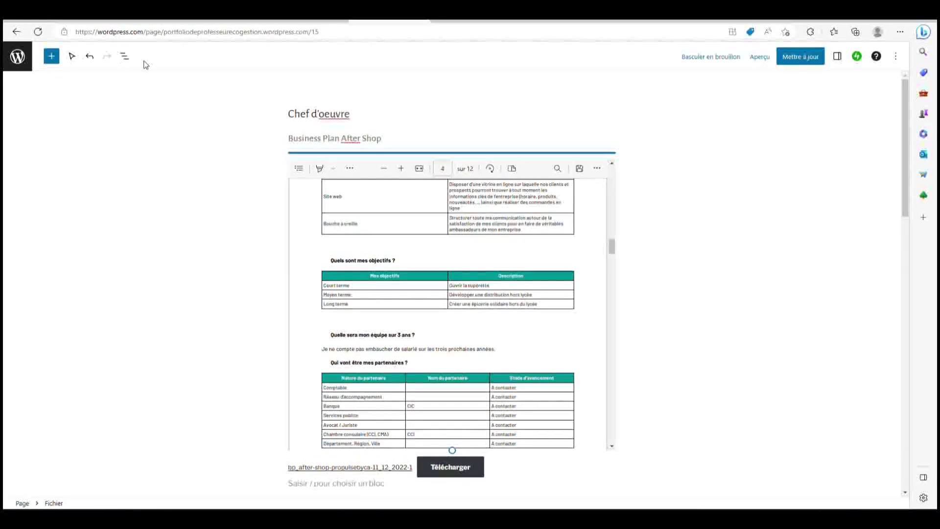
click(793, 64)
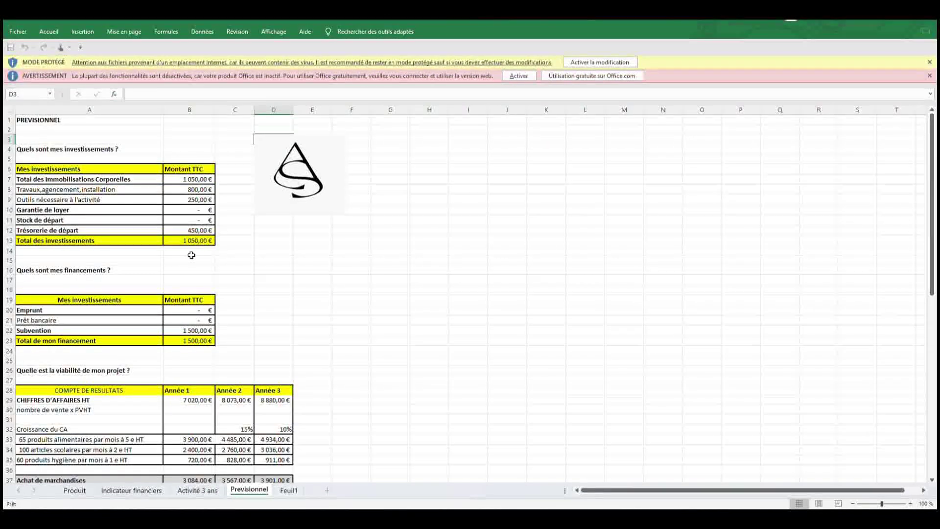
- From the Previsionnel sheet of the AFTER shop workbook in Excel, try to open the export options
scroll(113, 201, up, 4)
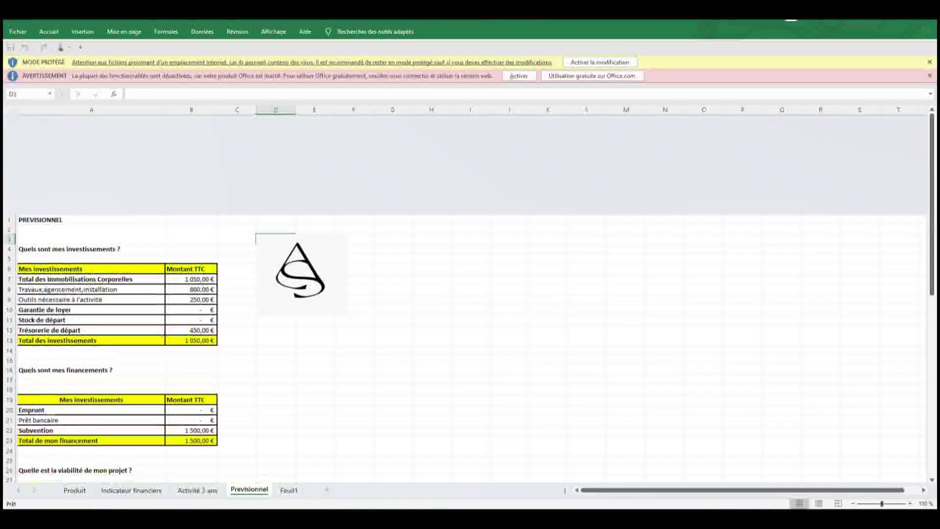
click(18, 32)
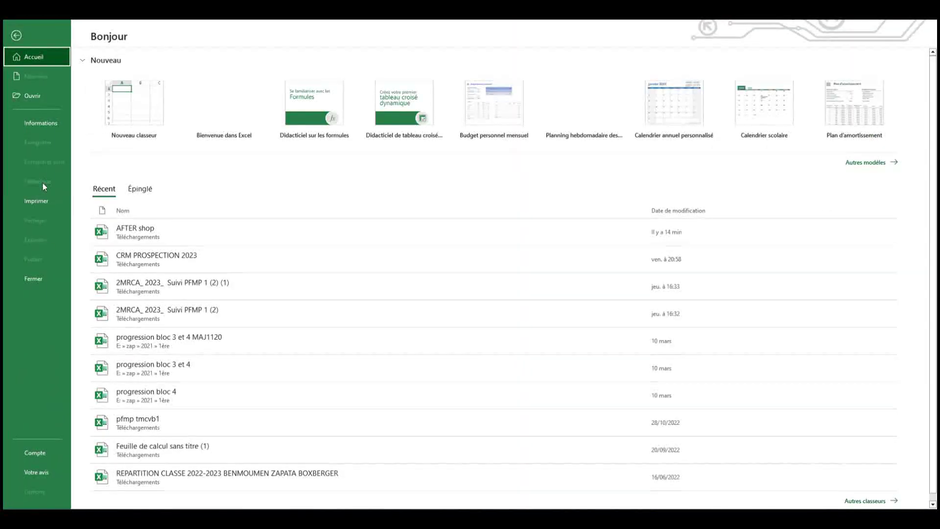
click(43, 241)
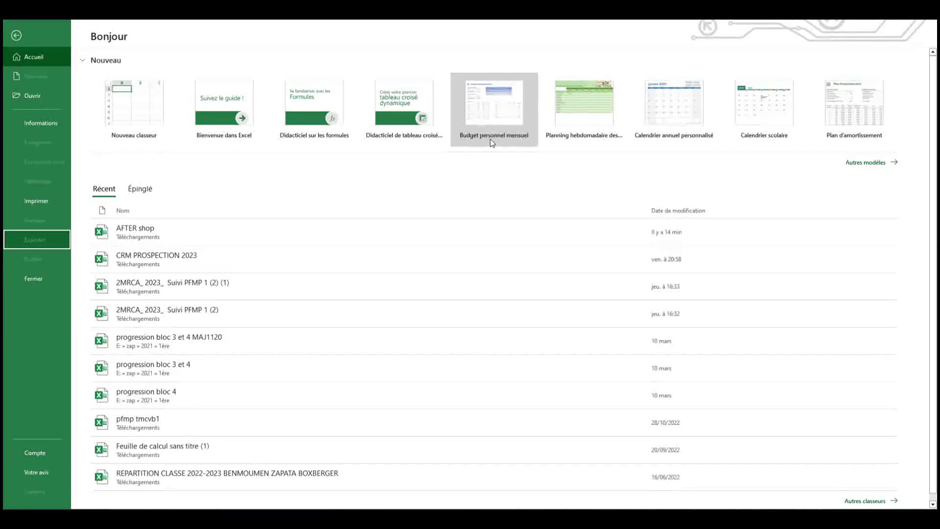
- Leave Excel's start page, return to the WordPress editor and open the E33 FDRC page for editing
click(16, 35)
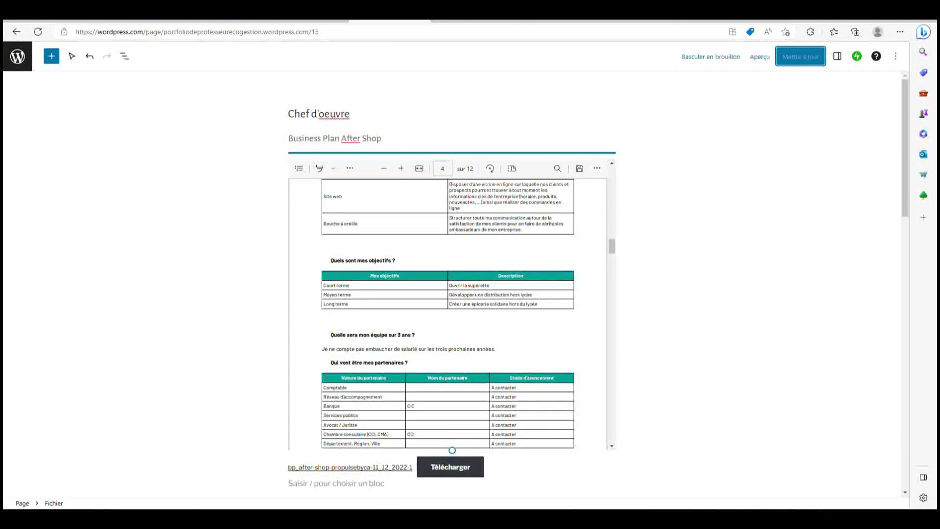
scroll(470, 210, up, 15)
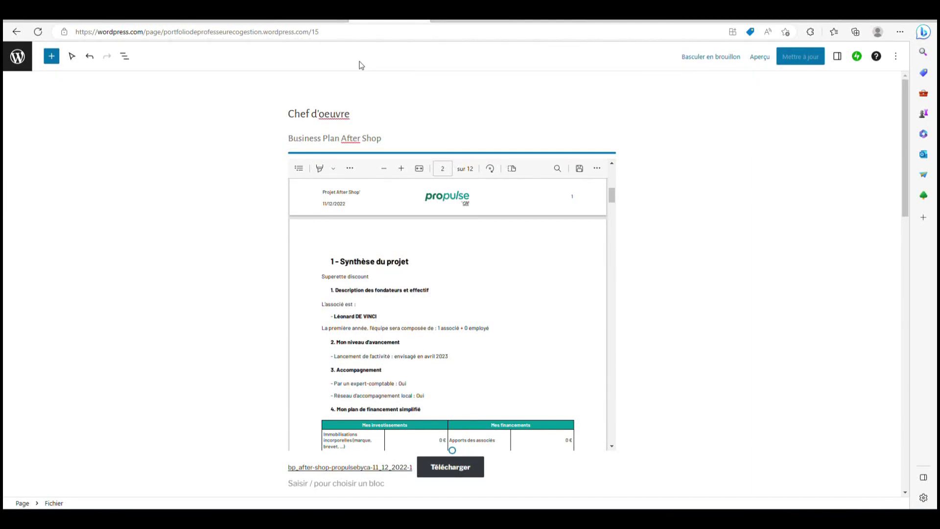
click(17, 56)
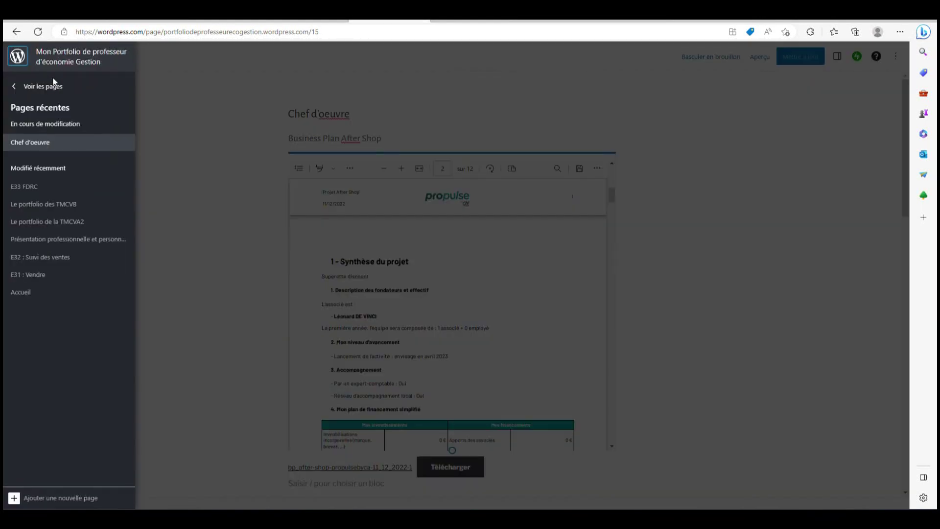
click(45, 89)
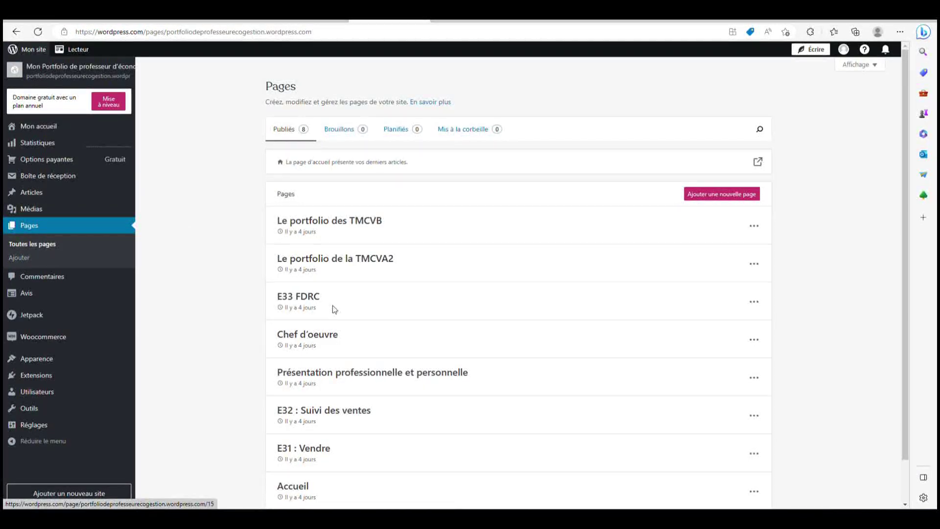
click(305, 297)
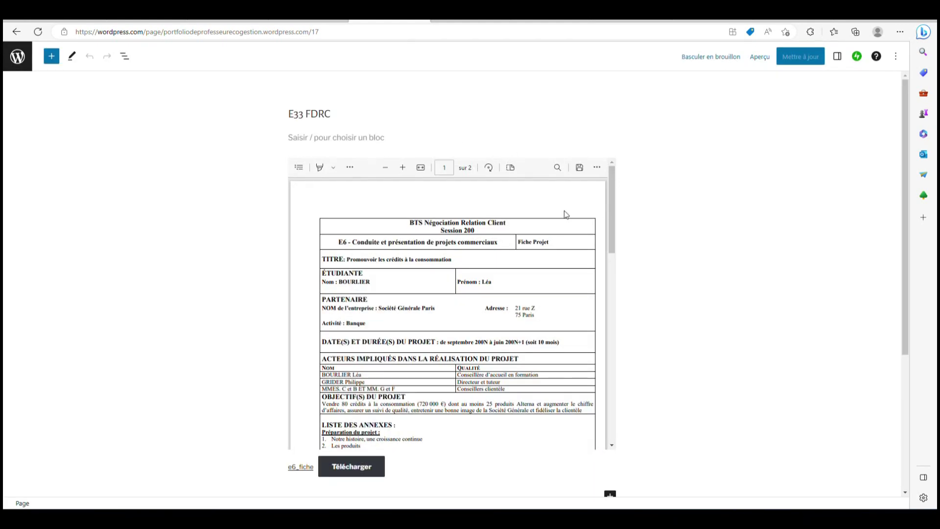
- Remove the embedded e6_fiche file block from the E33 FDRC page
click(565, 204)
click(457, 143)
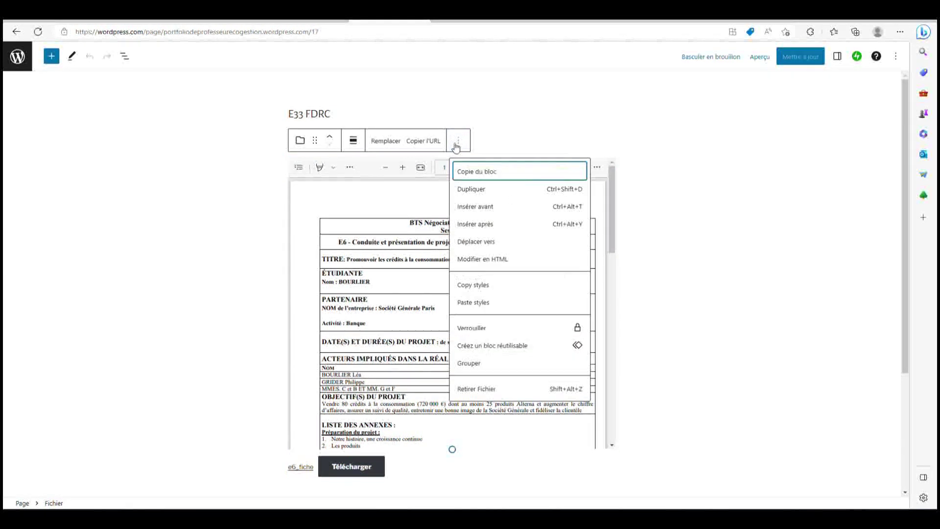
click(477, 389)
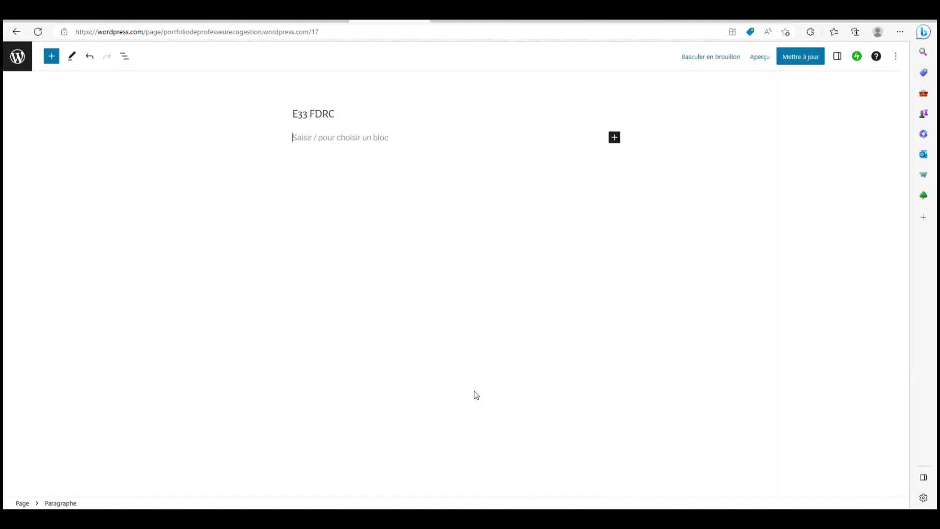
- Insert a Fichier block in the empty paragraph under the E33 FDRC title
click(53, 60)
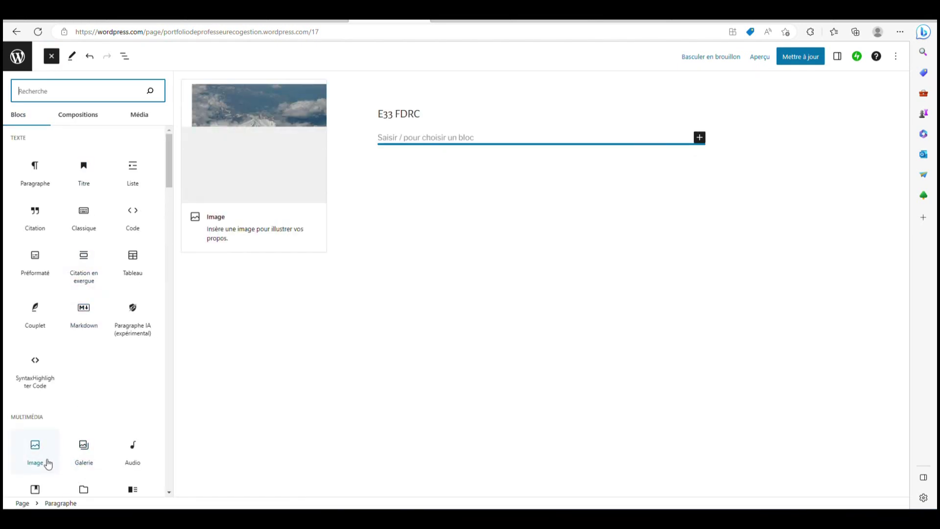
scroll(82, 487, down, 1)
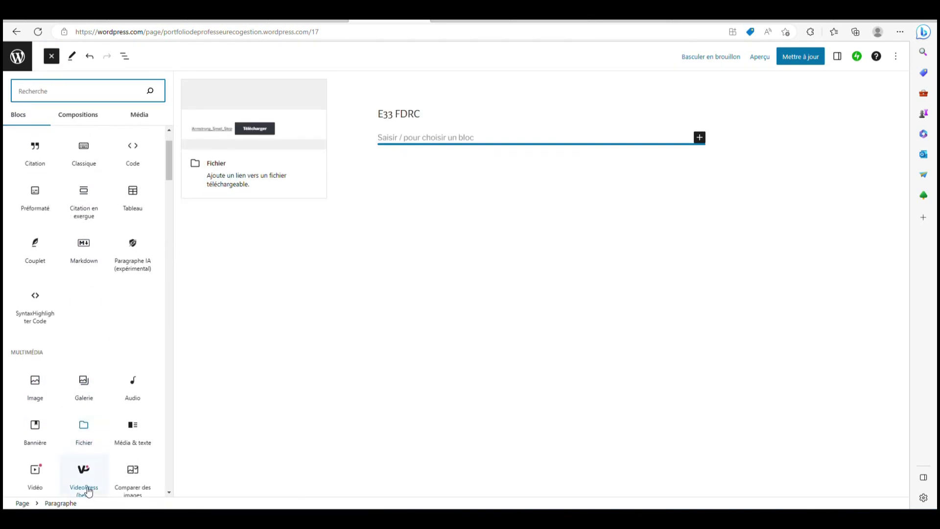
click(81, 428)
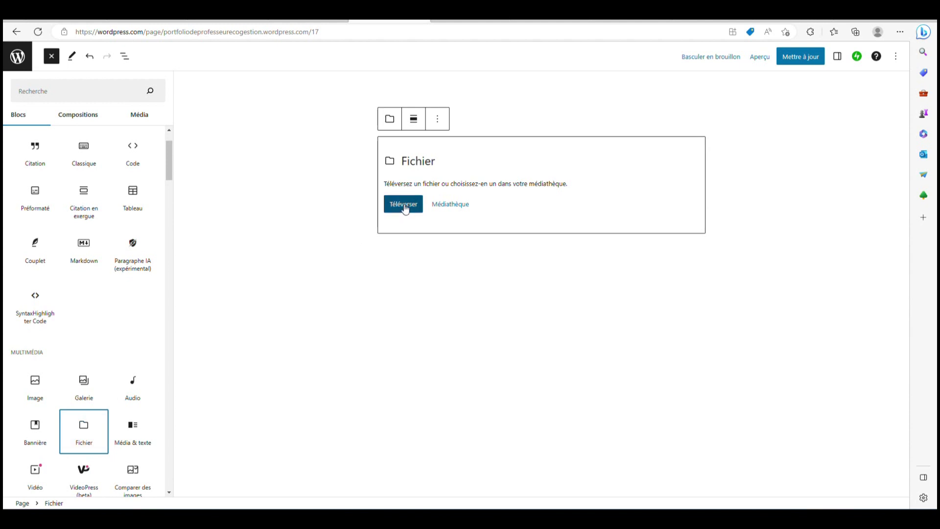
- Look through the Téléchargements folder for a file to upload into the Fichier block, and leave without choosing one
click(405, 207)
click(330, 211)
scroll(165, 194, down, 1)
scroll(164, 194, down, 5)
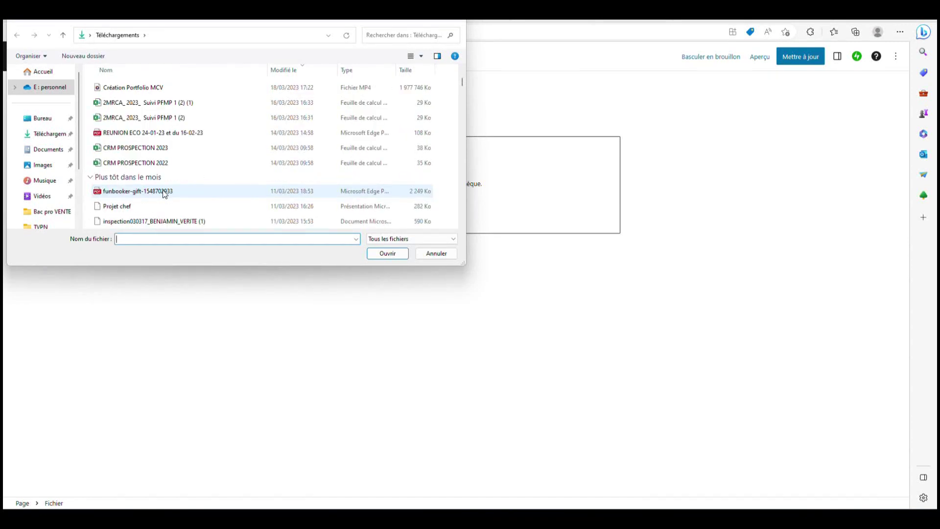
scroll(163, 190, down, 4)
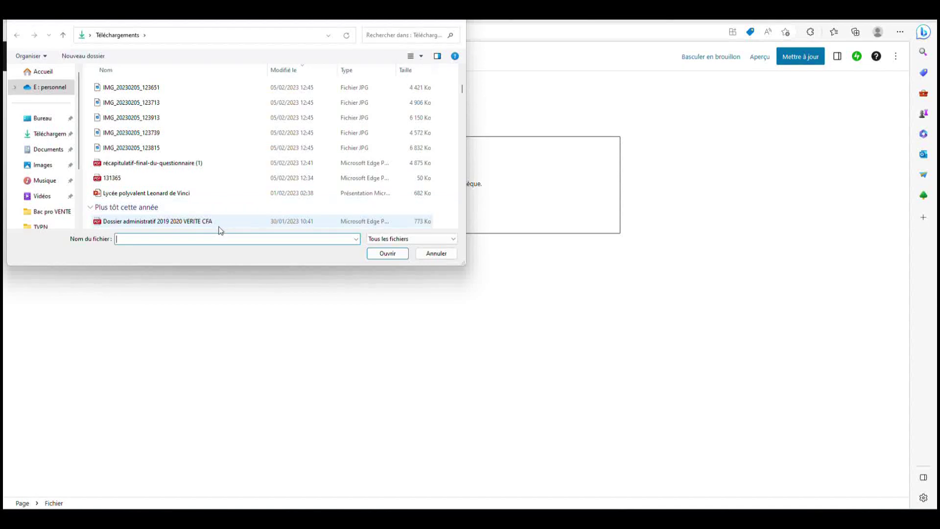
scroll(219, 230, down, 2)
scroll(219, 230, down, 9)
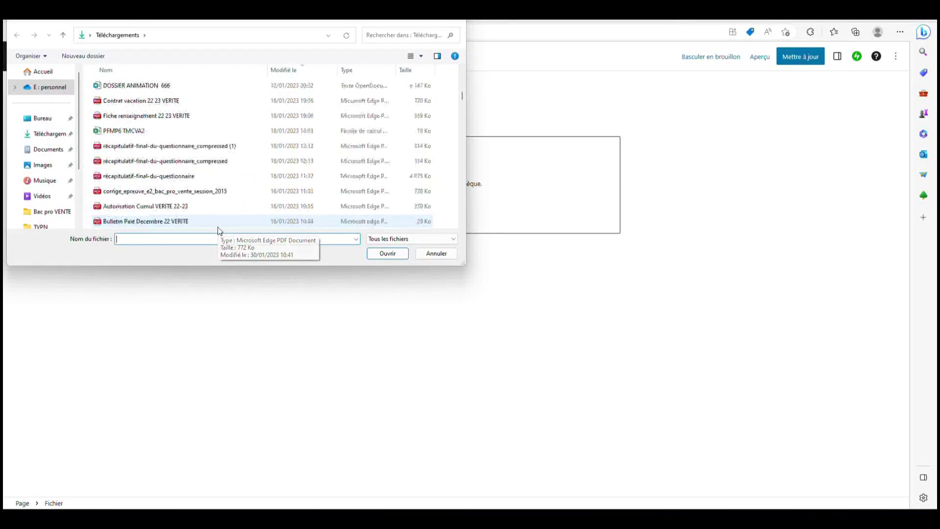
scroll(219, 231, up, 9)
scroll(225, 222, up, 5)
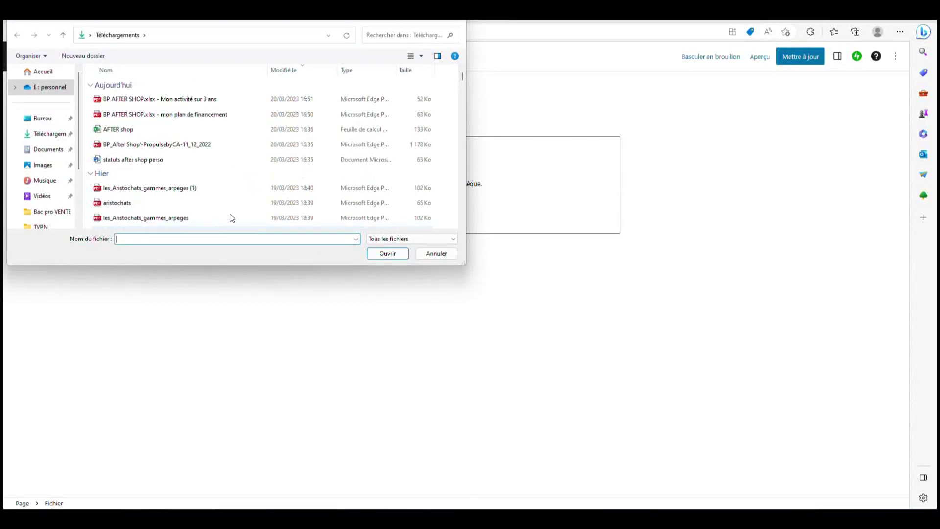
key(Escape)
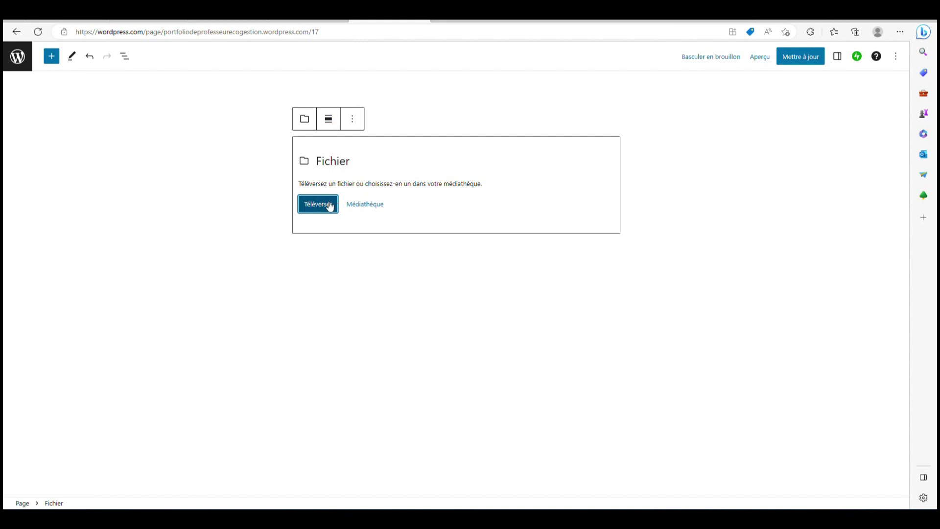
- Try to upload the Création Portfolio MCV MPG video from Téléchargements into the Fichier block
click(330, 207)
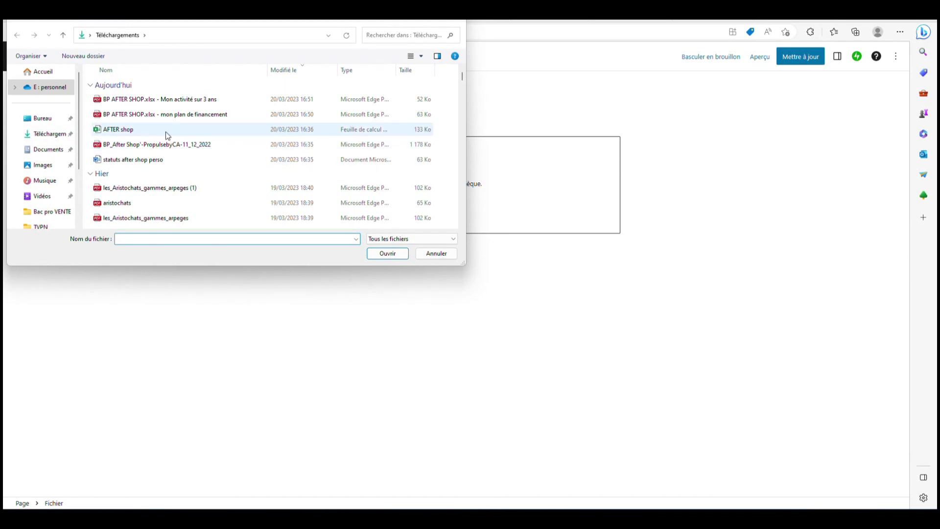
click(53, 139)
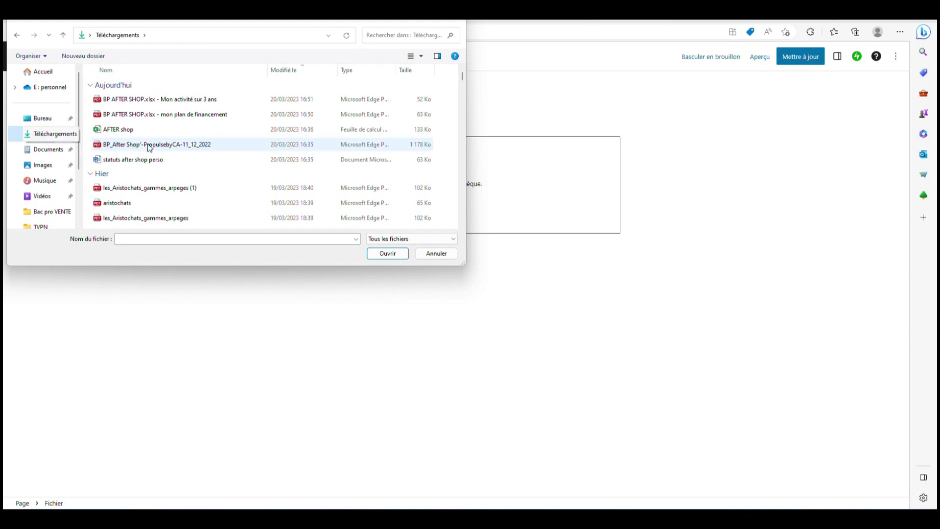
scroll(161, 191, down, 1)
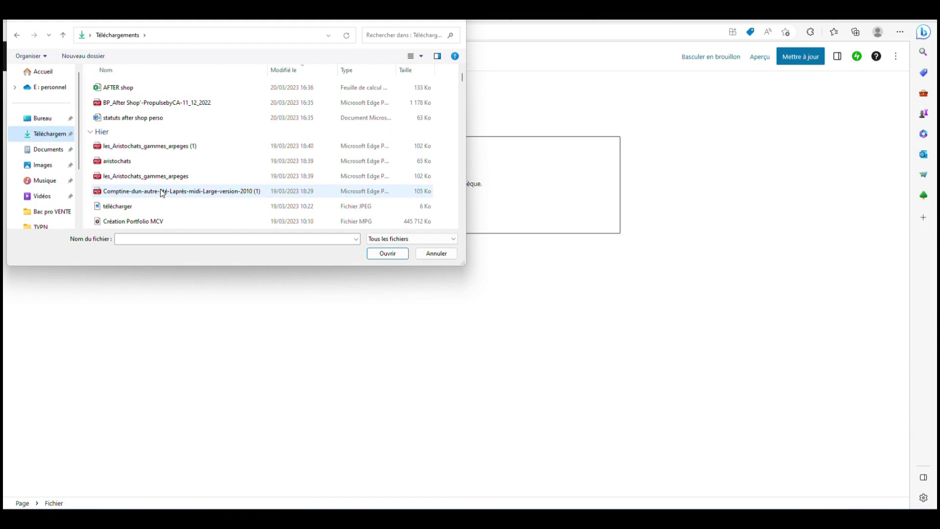
double_click(153, 221)
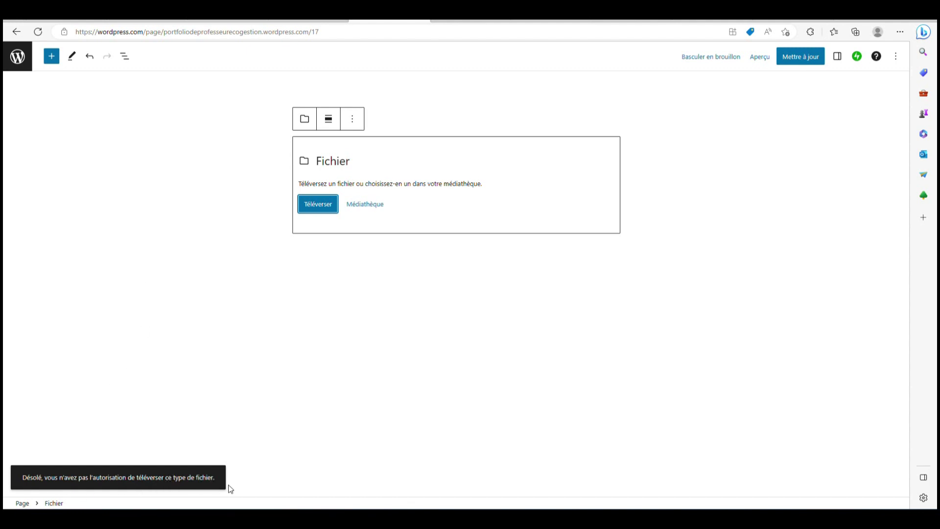
click(348, 260)
click(322, 205)
click(321, 205)
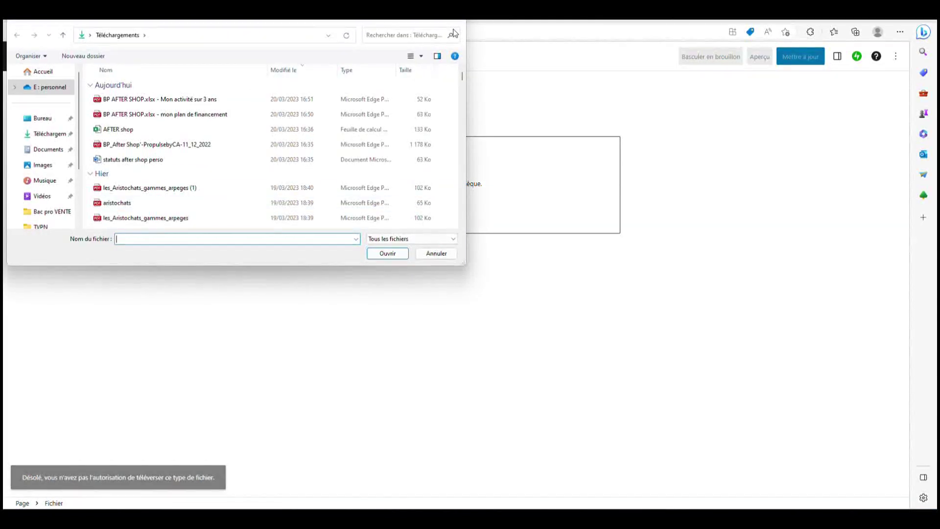
click(457, 19)
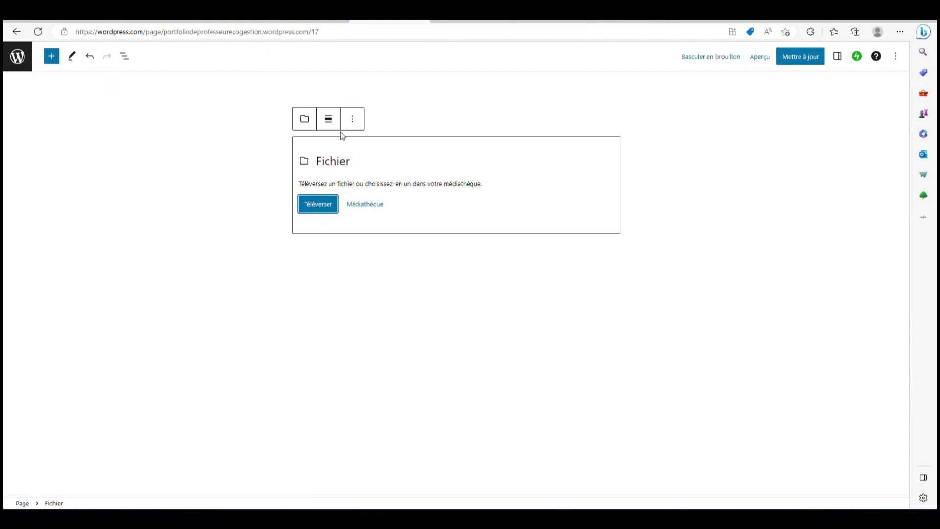
- Insert a Vidéo block from the multimedia blocks below the empty Fichier block
click(51, 57)
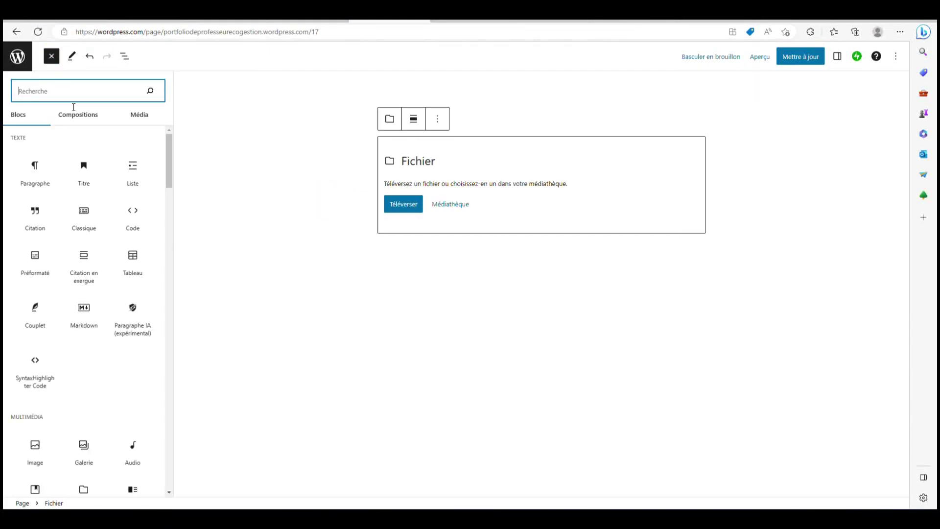
scroll(88, 326, down, 3)
scroll(90, 325, down, 1)
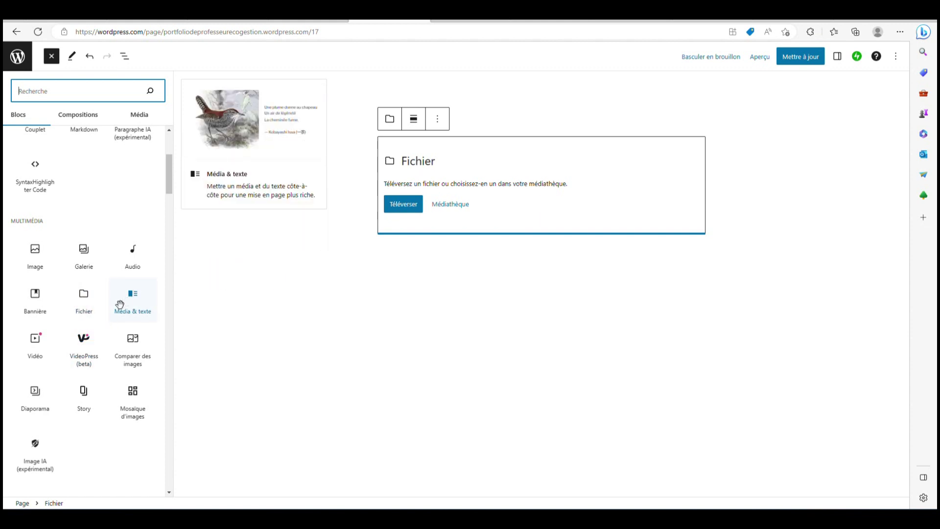
scroll(84, 361, down, 1)
click(39, 336)
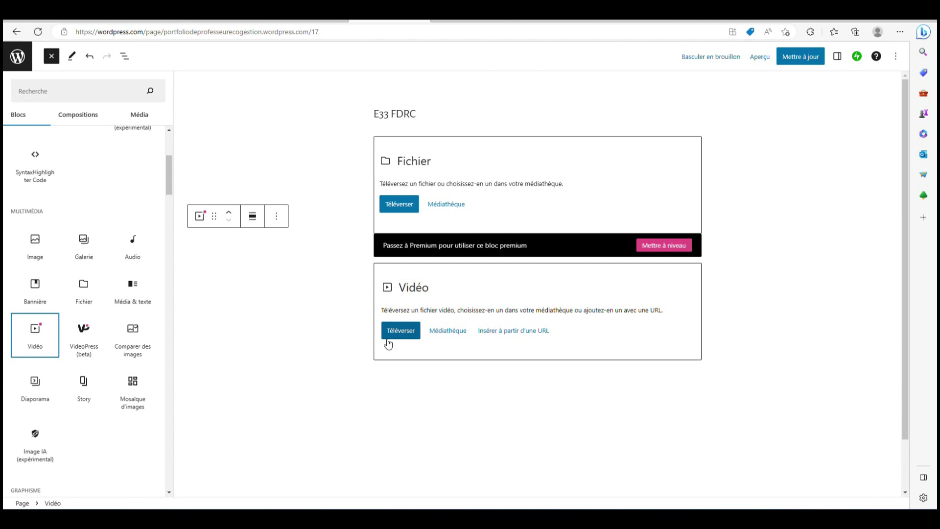
- Try to upload the Création Portfolio MCV MP4 video from Téléchargements into the Vidéo block
click(400, 331)
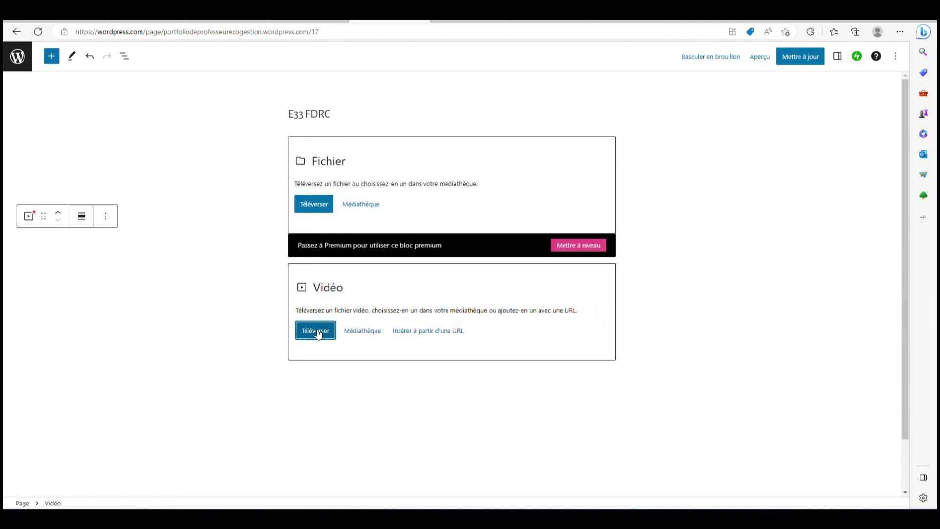
click(317, 332)
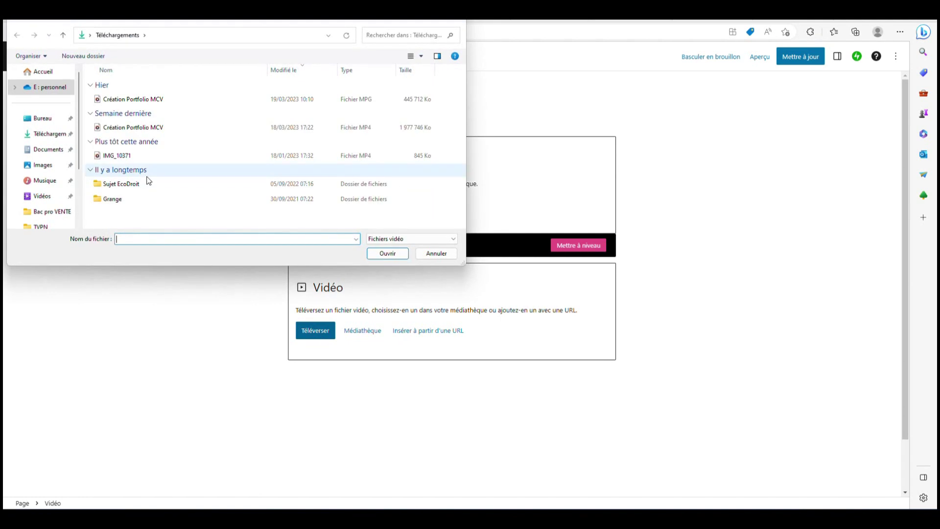
double_click(131, 127)
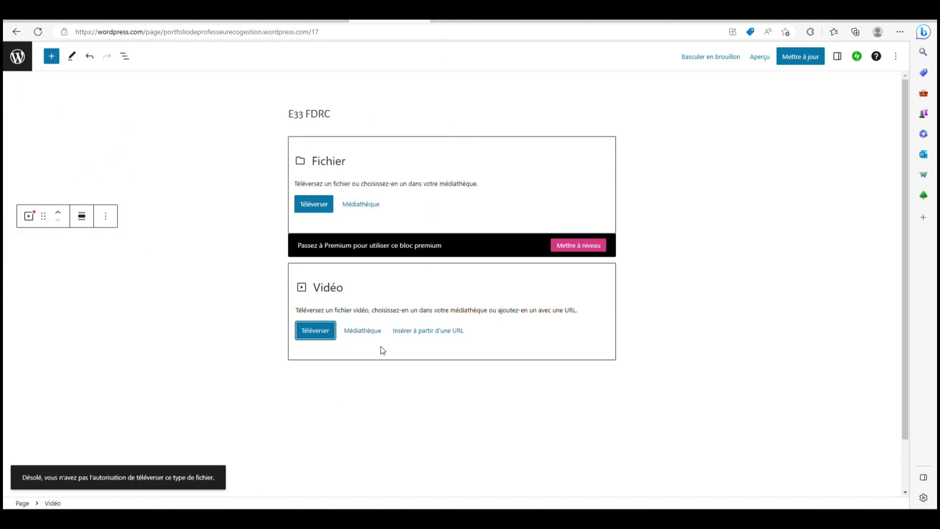
- Open the Vidéo block's URL entry and copy the web address of the YouTube video "Création Portfolio MCVA MCVB"
click(427, 331)
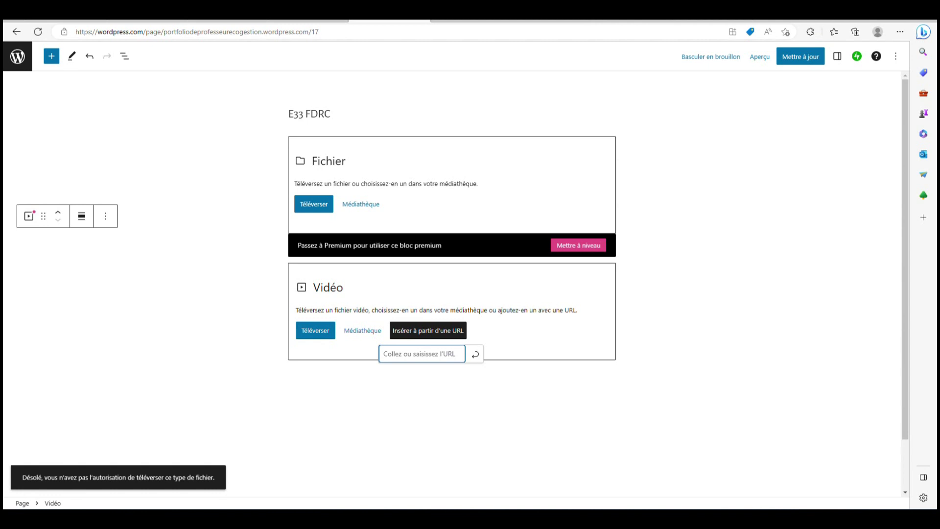
click(309, 21)
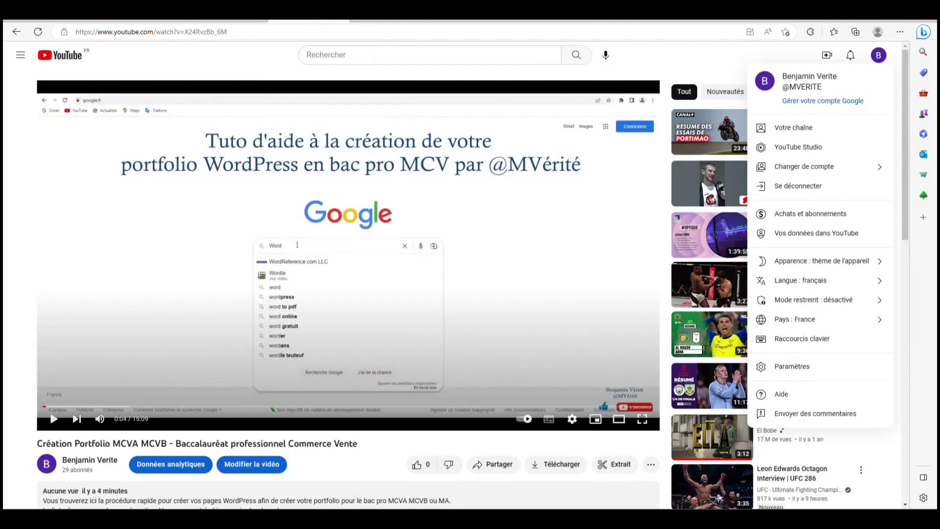
click(217, 30)
click(225, 29)
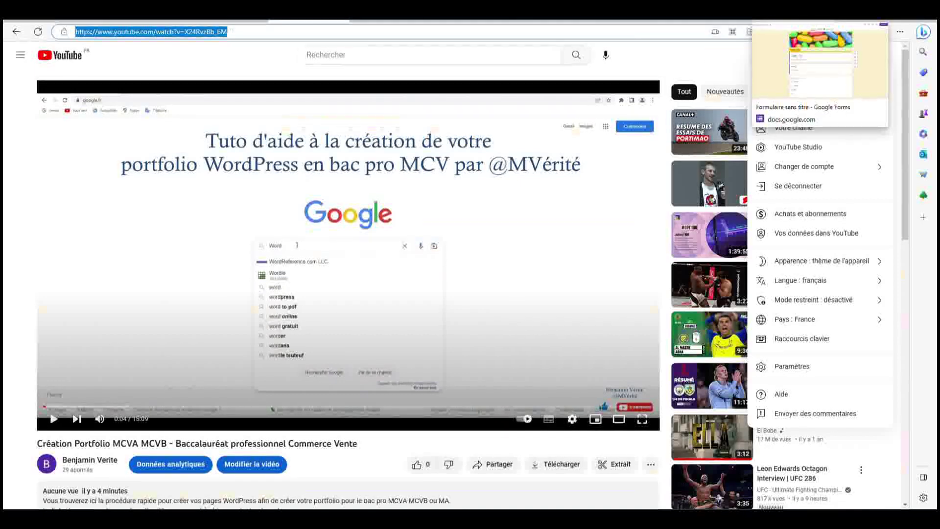
click(793, 21)
click(392, 21)
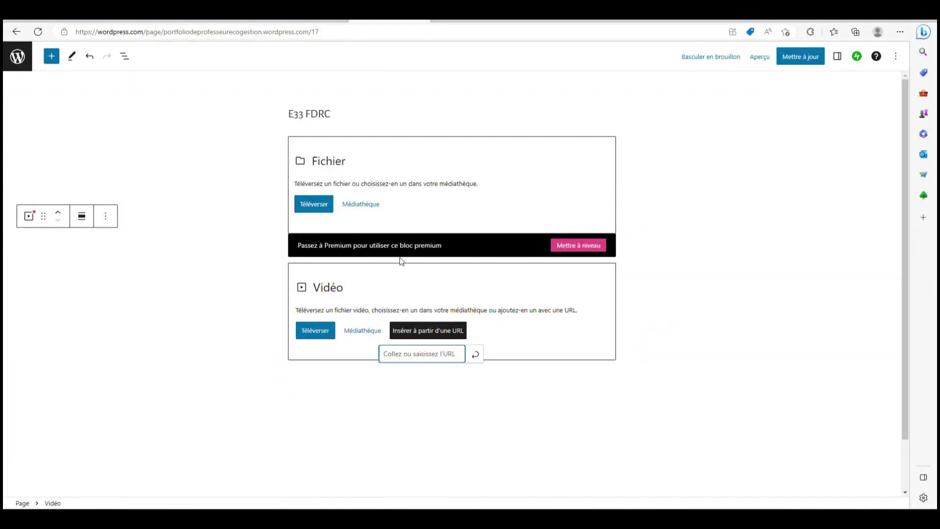
- Paste the copied YouTube link into the Vidéo block's URL field and apply it to embed the video
right_click(400, 357)
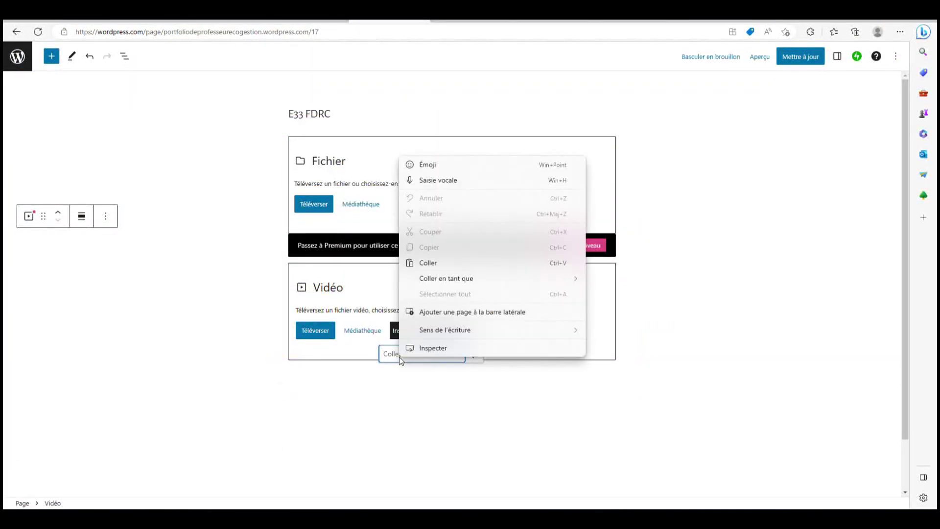
click(428, 263)
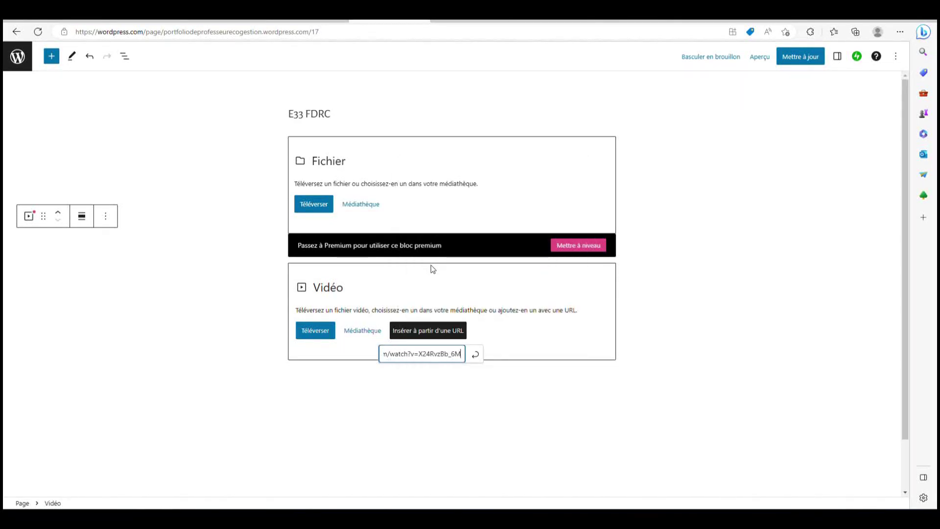
click(433, 335)
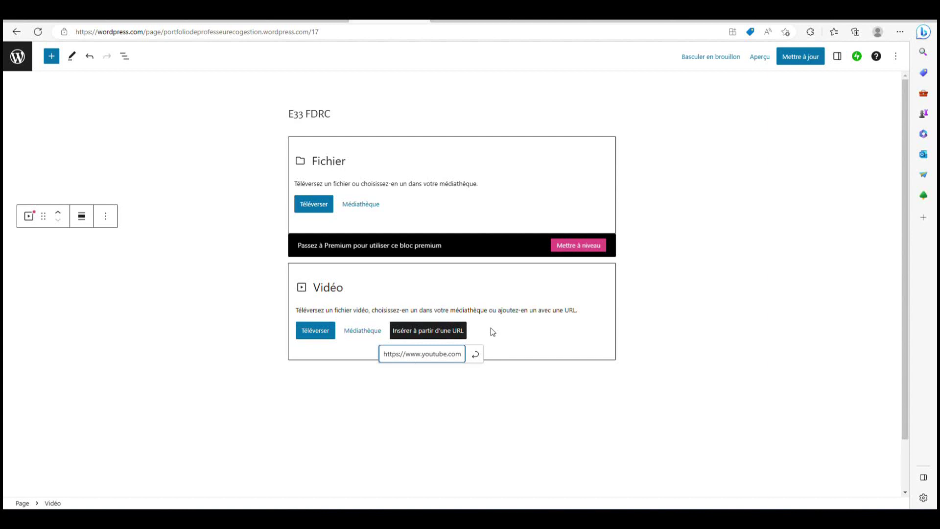
click(475, 354)
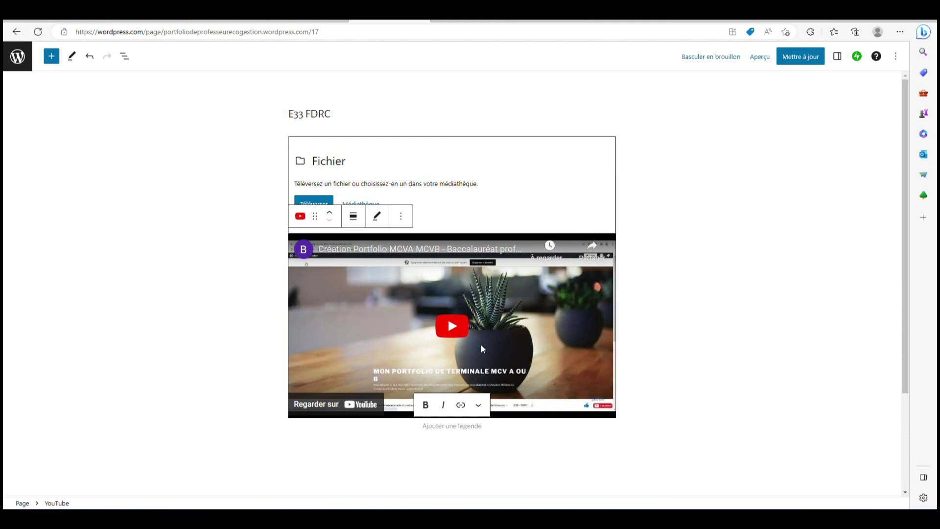
- Update the published E33 FDRC page with the embedded YouTube video
scroll(674, 314, down, 2)
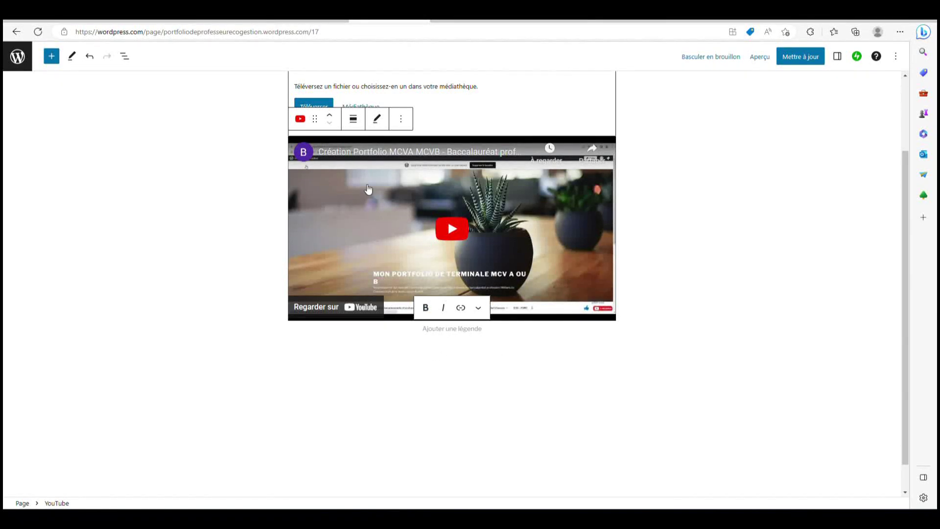
click(803, 57)
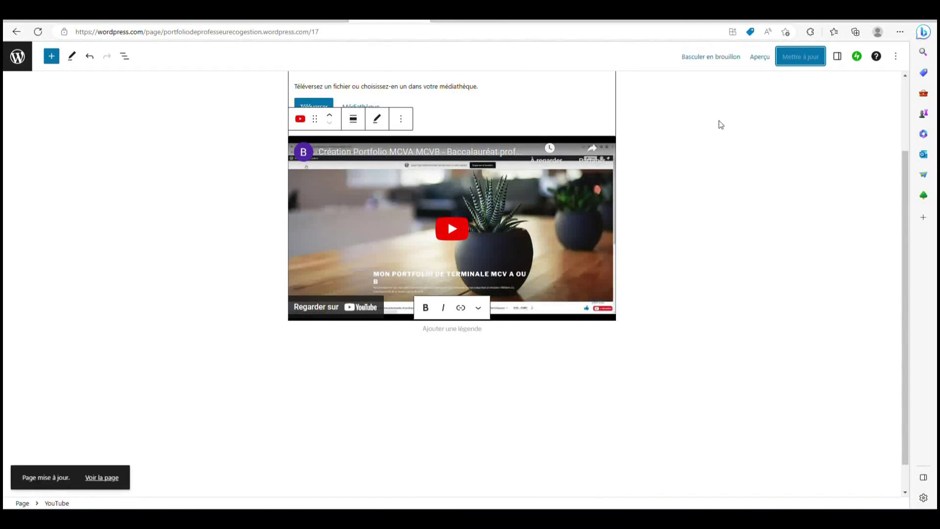
scroll(246, 84, up, 2)
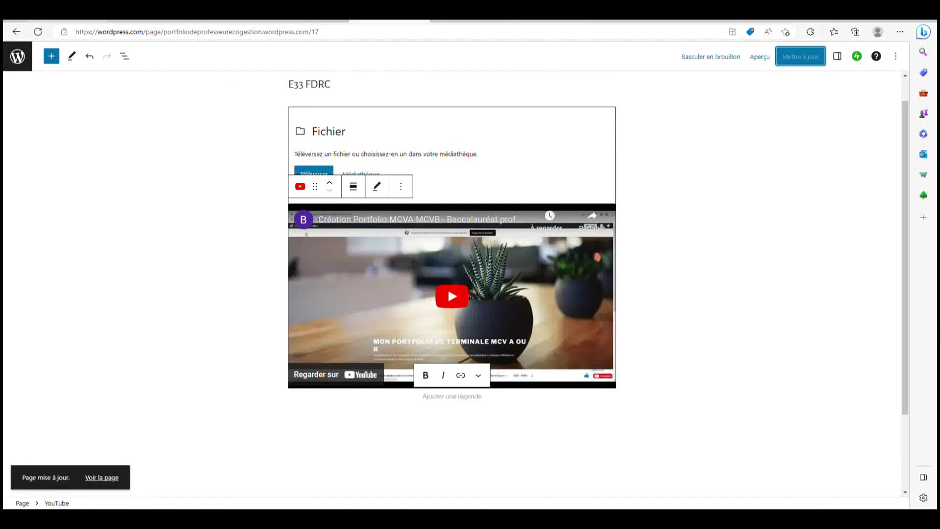
- Leave the page editor for the list of pages and open the portfolio site's preview at its navigation menu
click(18, 56)
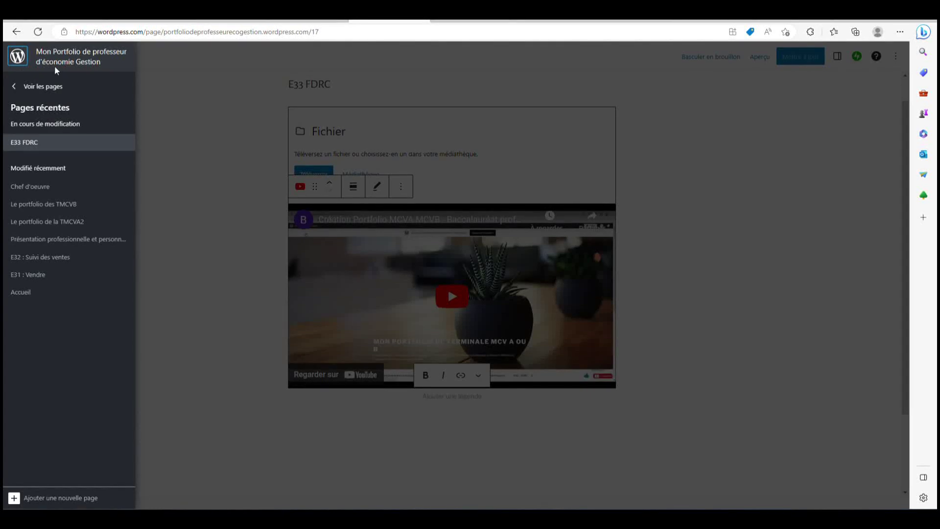
click(41, 87)
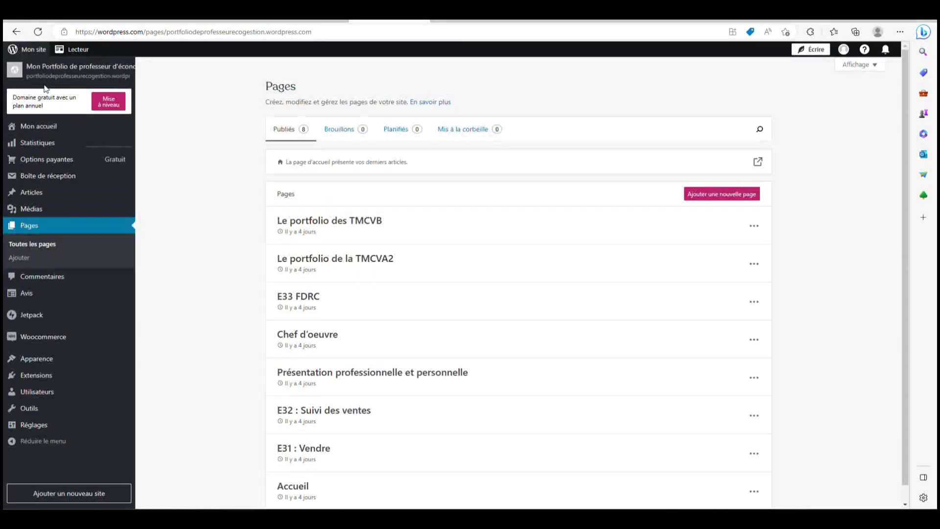
click(71, 78)
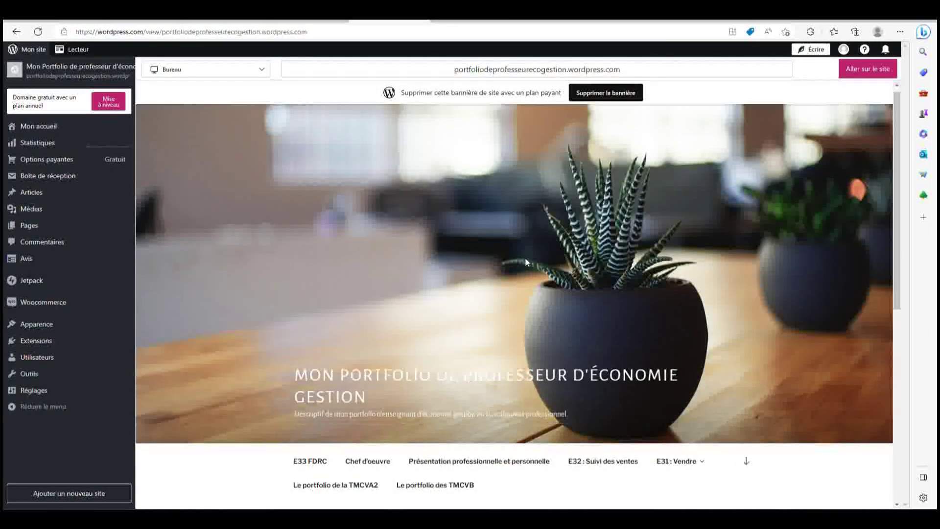
scroll(525, 263, down, 3)
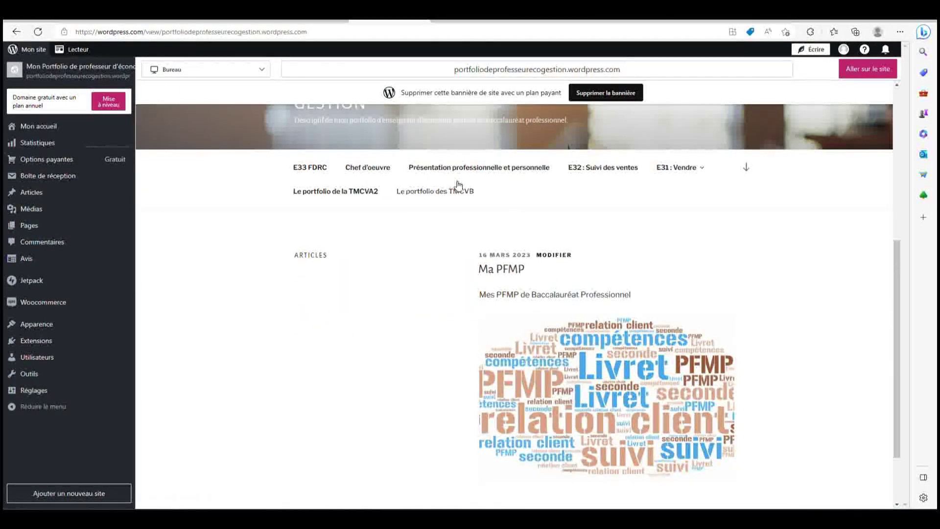
- Open the Chef d'oeuvre page in the site preview and examine its embedded After Shop business plan PDFs and download links
click(363, 169)
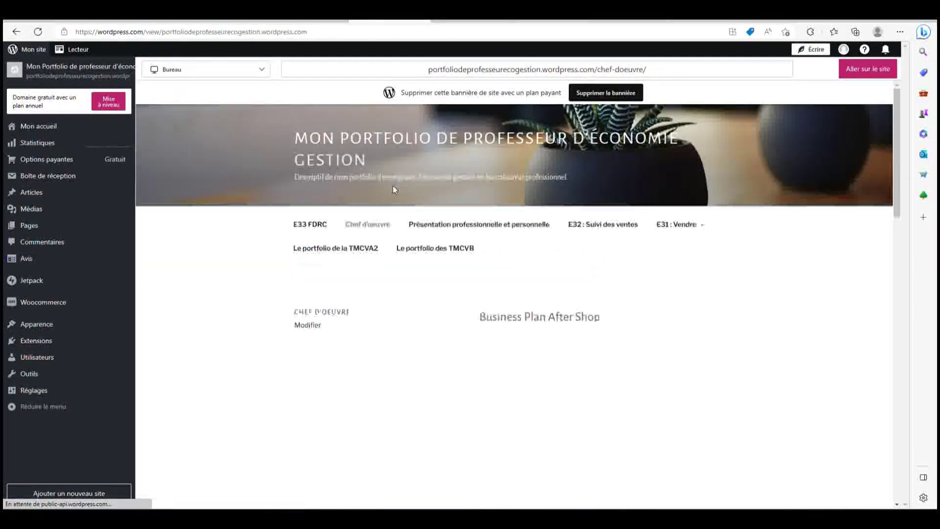
scroll(413, 317, down, 2)
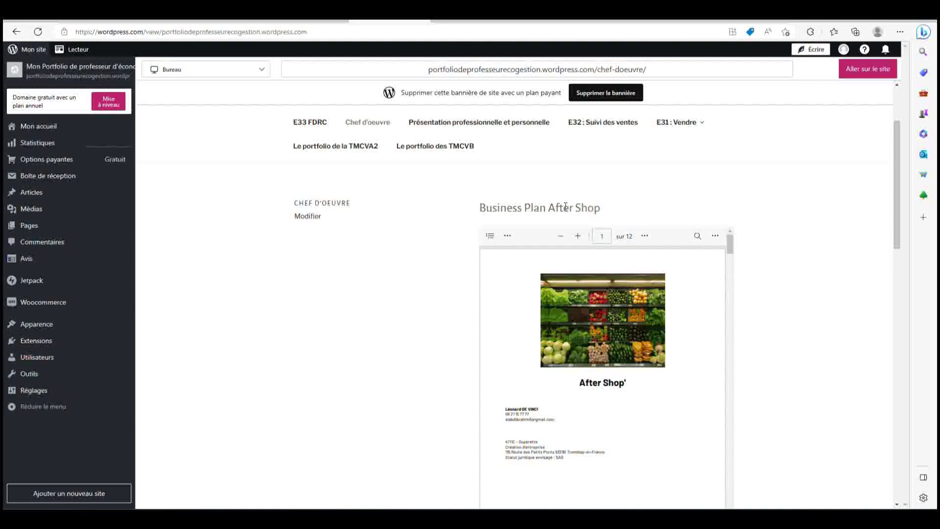
scroll(541, 384, down, 12)
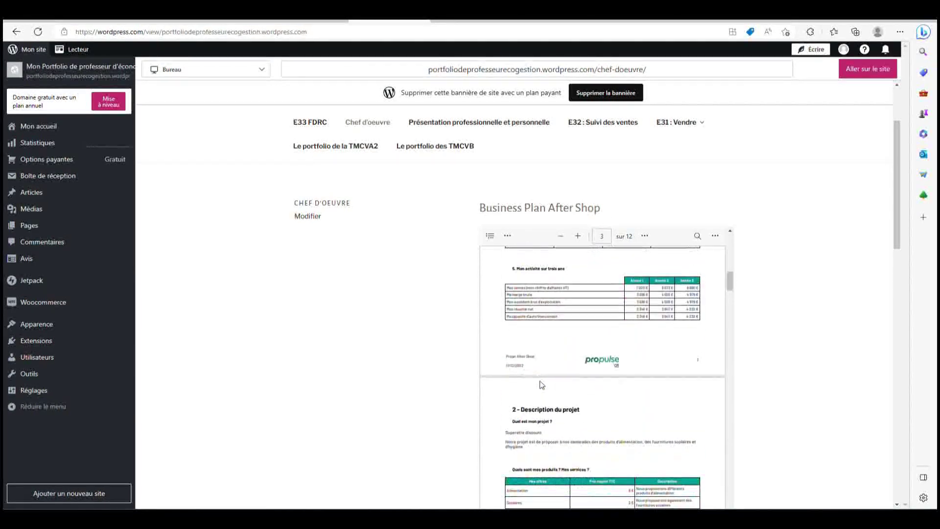
scroll(540, 385, down, 5)
scroll(777, 340, down, 5)
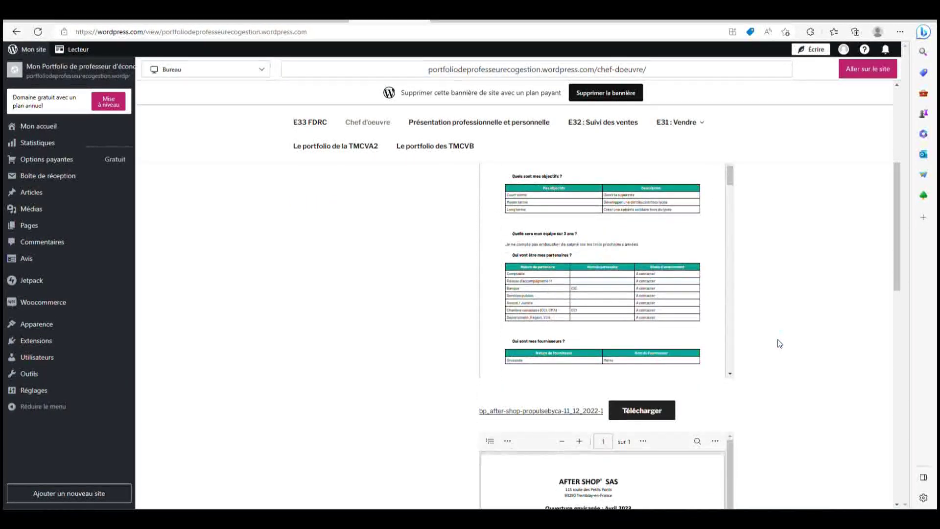
scroll(777, 338, down, 1)
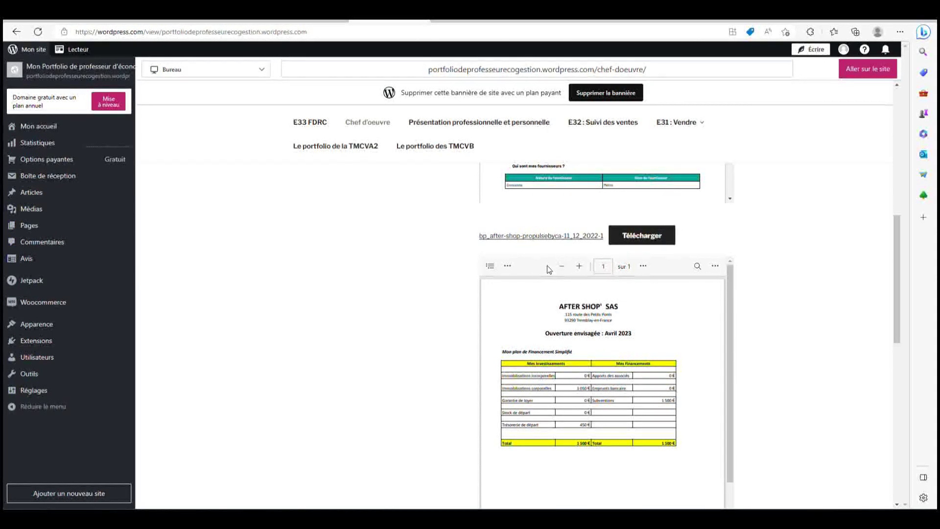
scroll(579, 372, down, 3)
scroll(816, 410, down, 1)
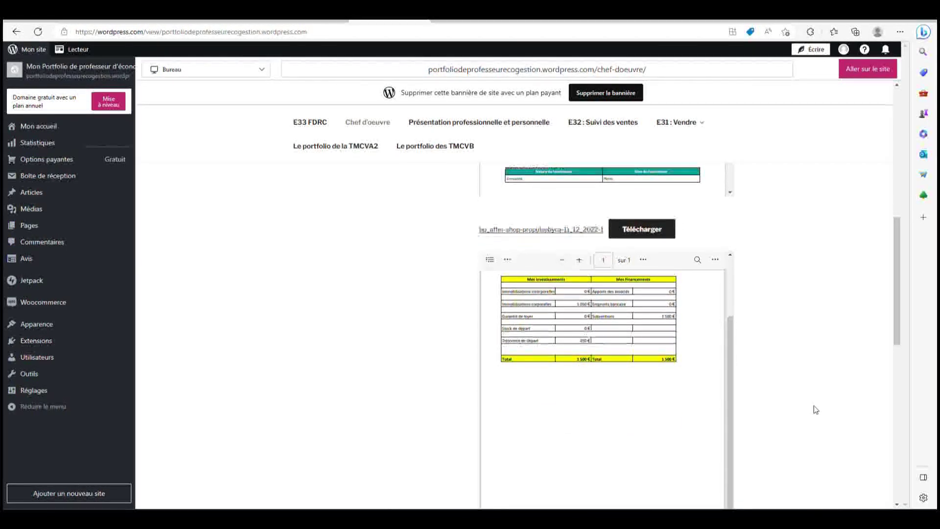
scroll(627, 388, down, 3)
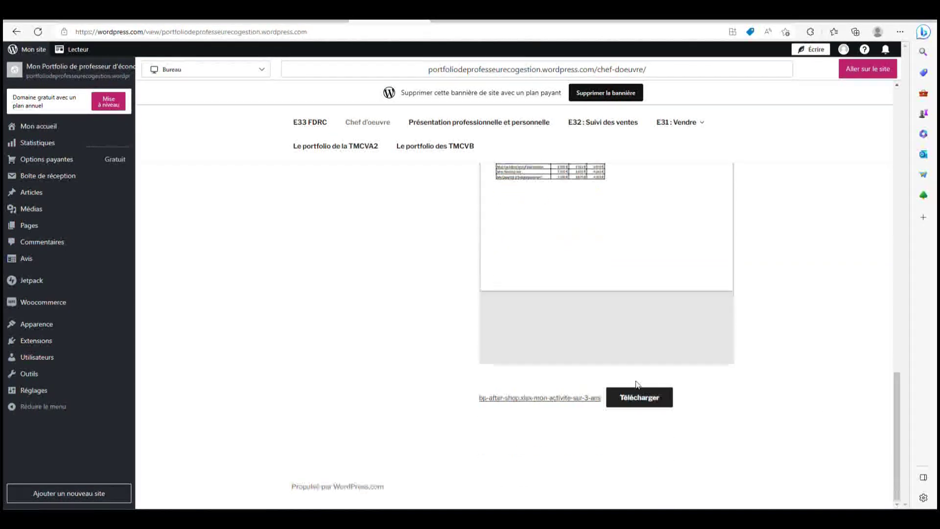
scroll(810, 298, up, 10)
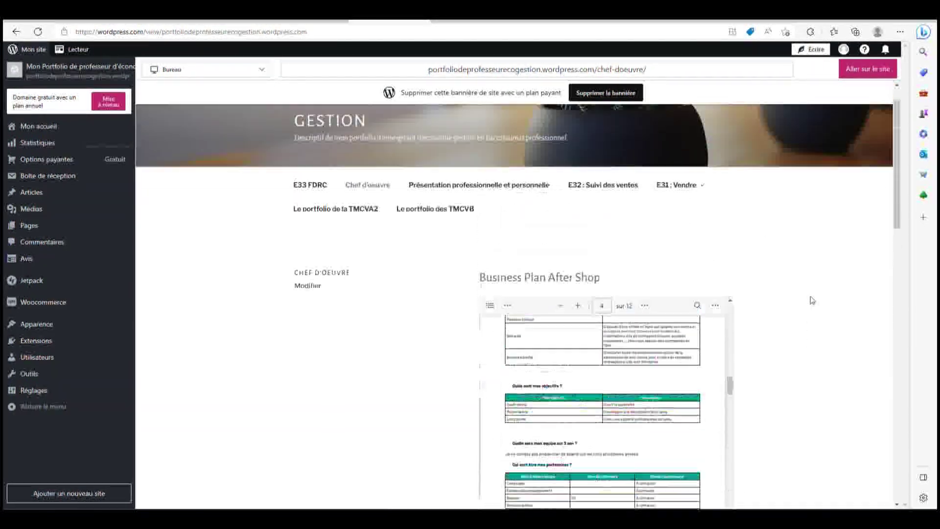
scroll(813, 301, down, 1)
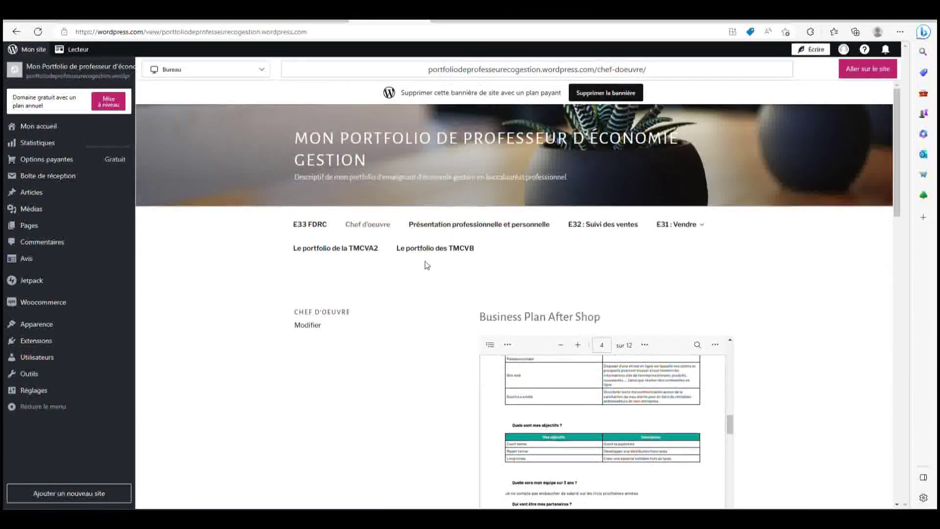
- Check the embedded video on the E33 FDRC page in the preview and return to the site's front page through Mon accueil
click(303, 229)
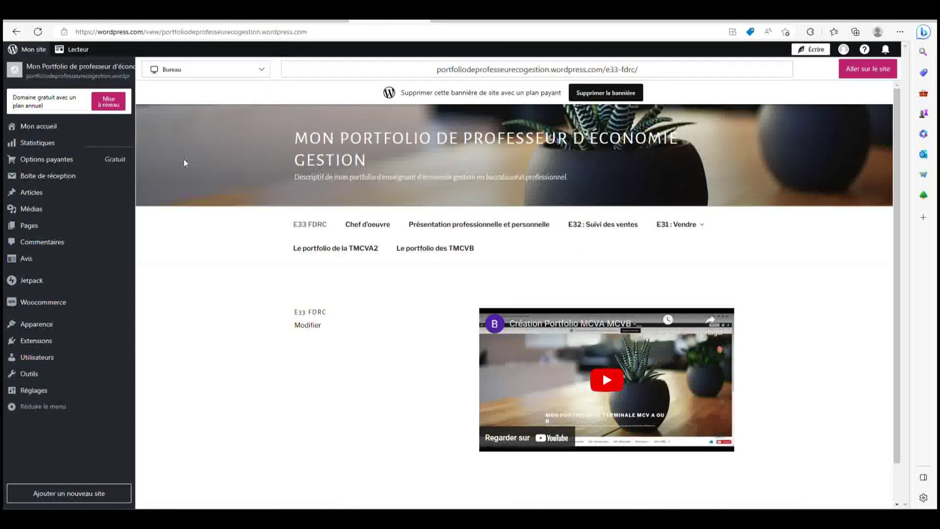
click(51, 127)
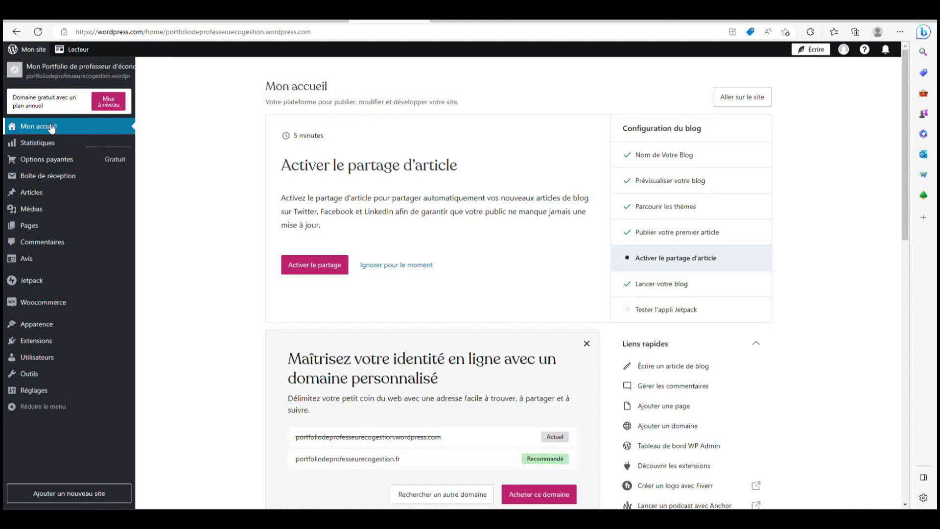
click(70, 69)
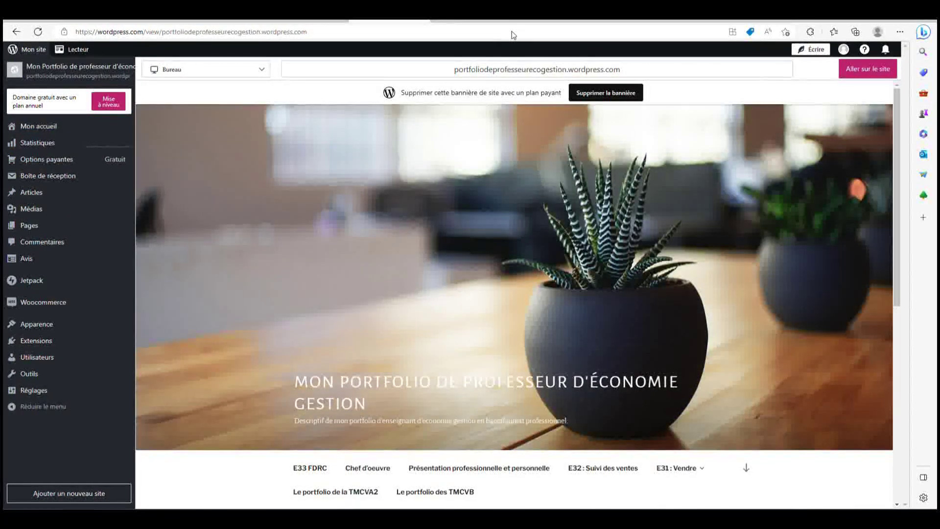
click(453, 28)
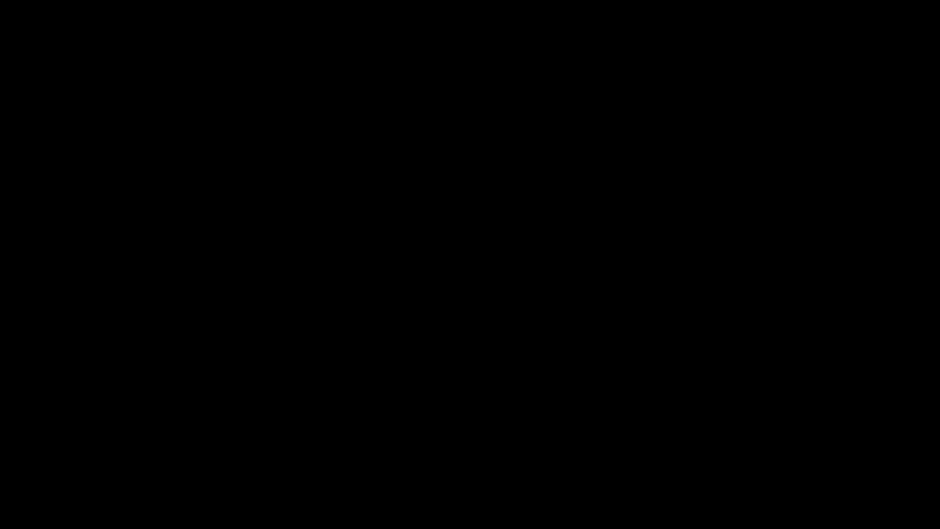